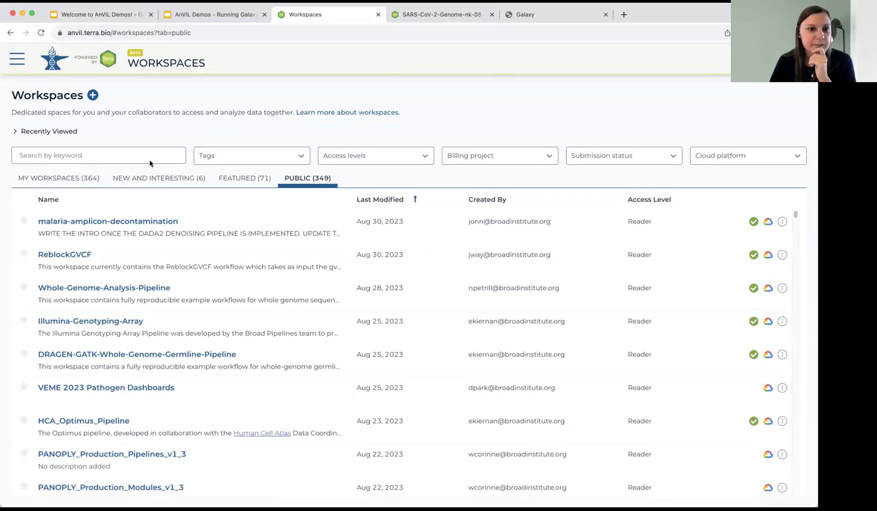
# - Search the public workspaces for "sars" and open the SARS-CoV-2-Genome workspace
pyautogui.click(118, 155)
pyautogui.write('sars')
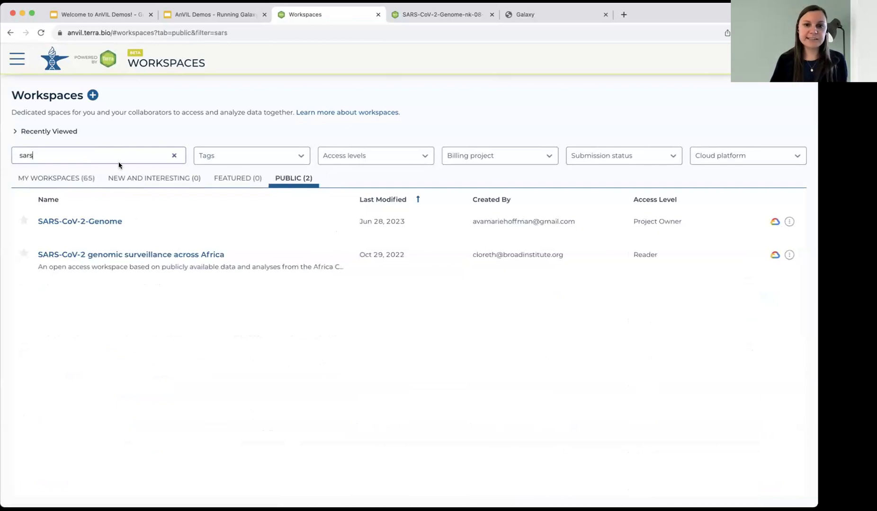
pyautogui.click(104, 222)
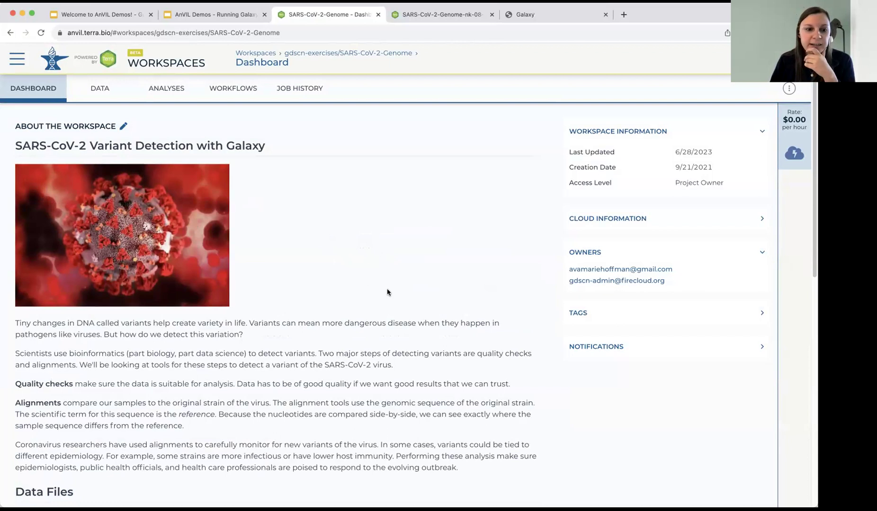
# - Read through the workspace dashboard, covering its introduction, data files, original data, workflow and license sections
pyautogui.scroll(-3, 387, 293)
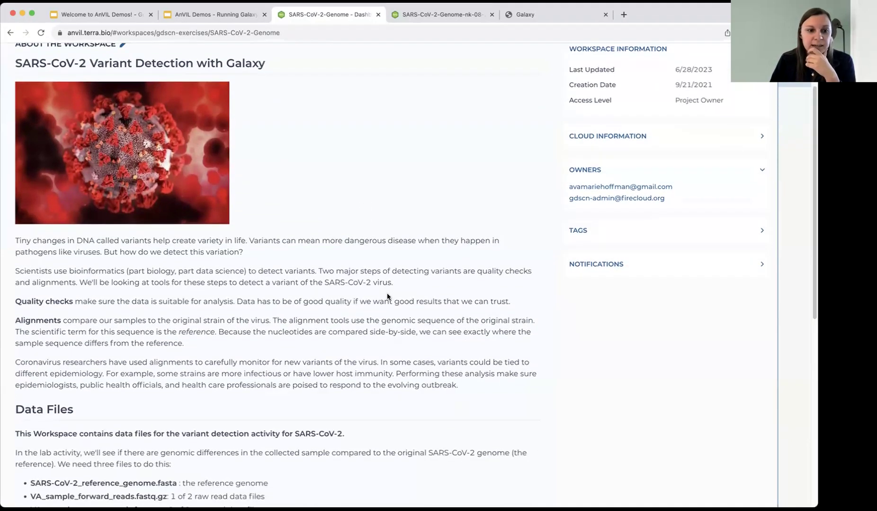
pyautogui.scroll(-8, 387, 296)
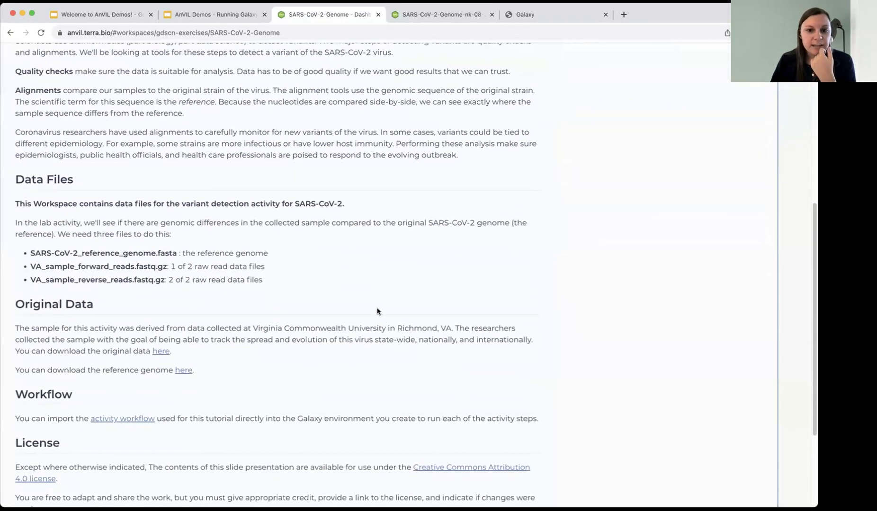
pyautogui.scroll(-2, 327, 334)
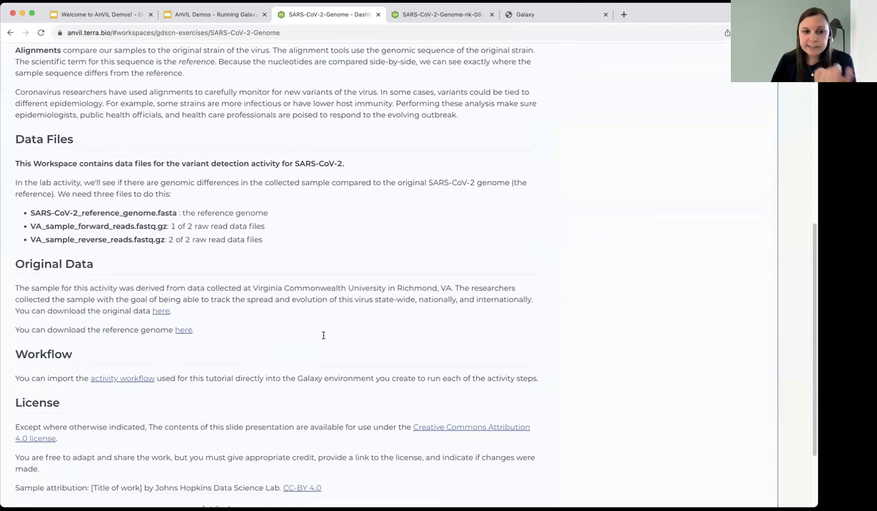
pyautogui.scroll(-2, 288, 334)
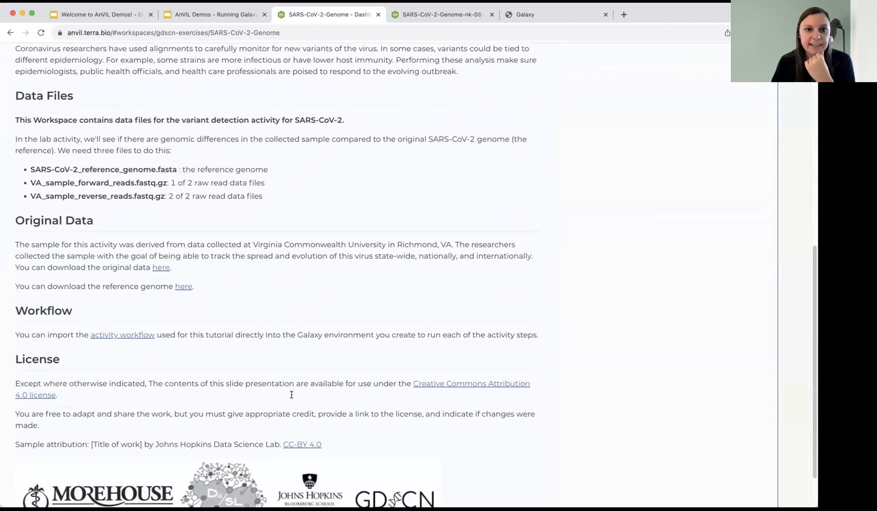
pyautogui.scroll(15, 291, 395)
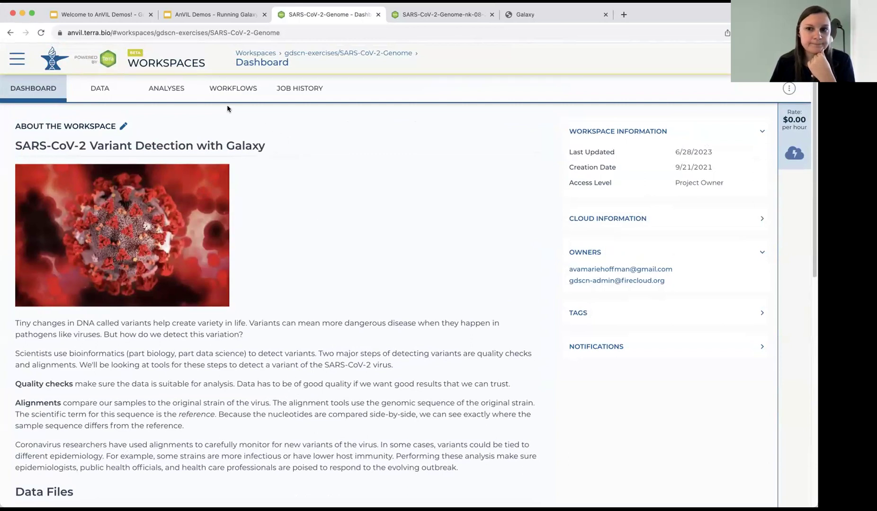
# - Examine the workspace's reference and sample data tables, widening their columns to read the full entries
pyautogui.click(88, 95)
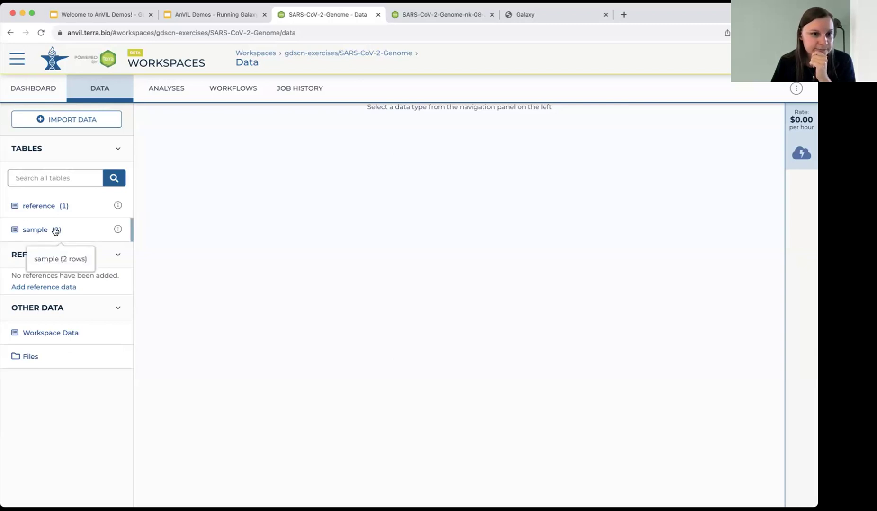
pyautogui.click(51, 206)
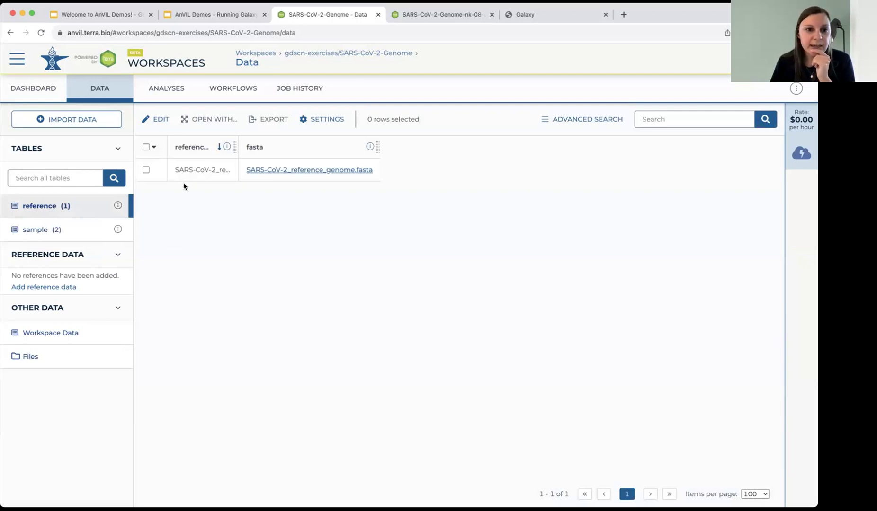
pyautogui.moveTo(235, 147); pyautogui.dragTo(322, 149)
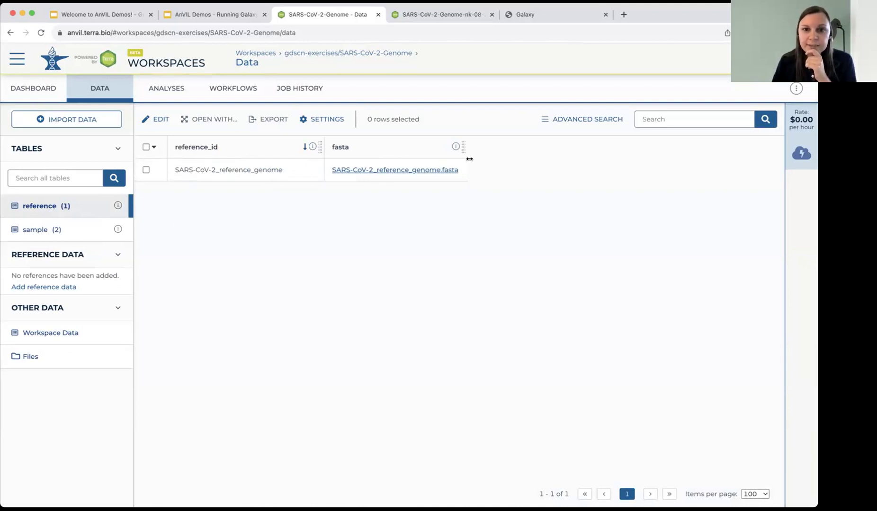
pyautogui.moveTo(463, 144); pyautogui.dragTo(515, 155)
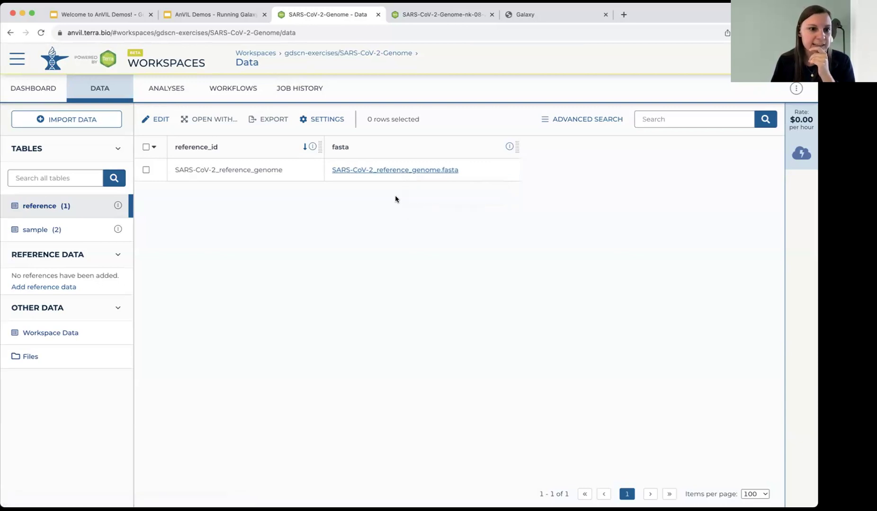
pyautogui.click(48, 232)
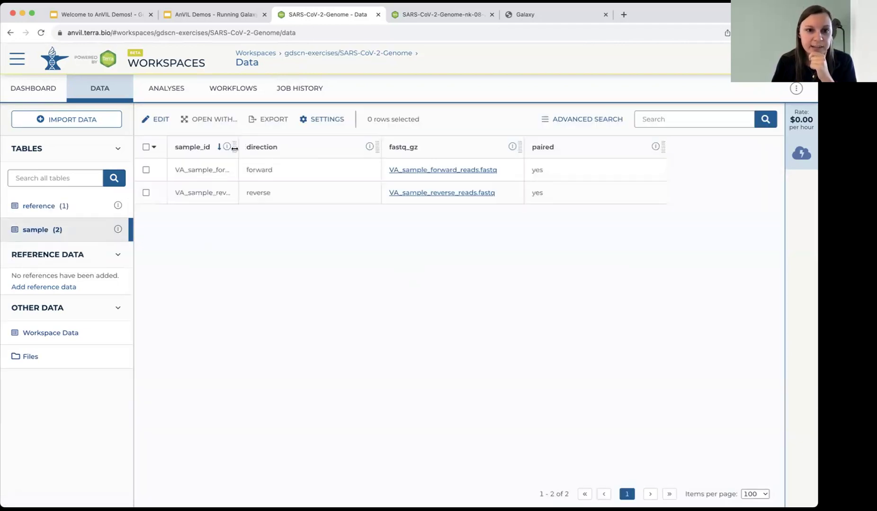
pyautogui.moveTo(235, 149); pyautogui.dragTo(272, 148)
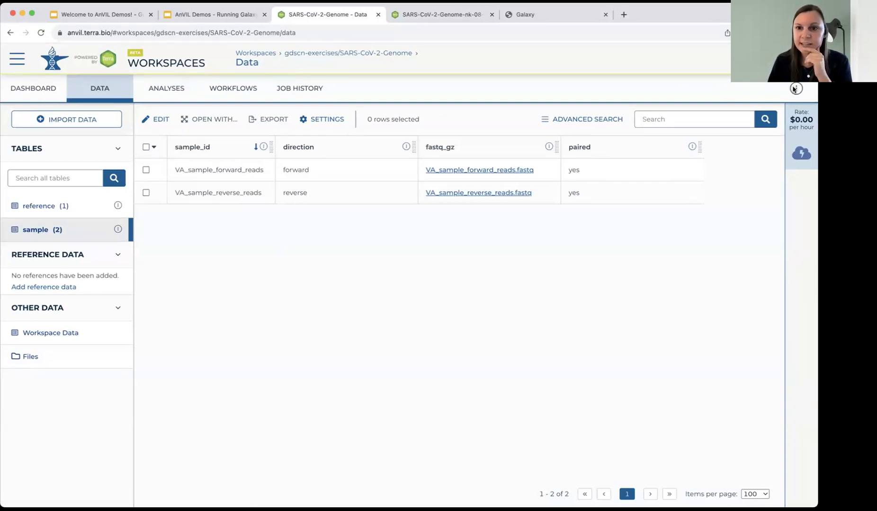
# - Start cloning the workspace and name the copy SARS-CoV-2-Genome-nk-2023-08-31-anvil-demos
pyautogui.click(794, 89)
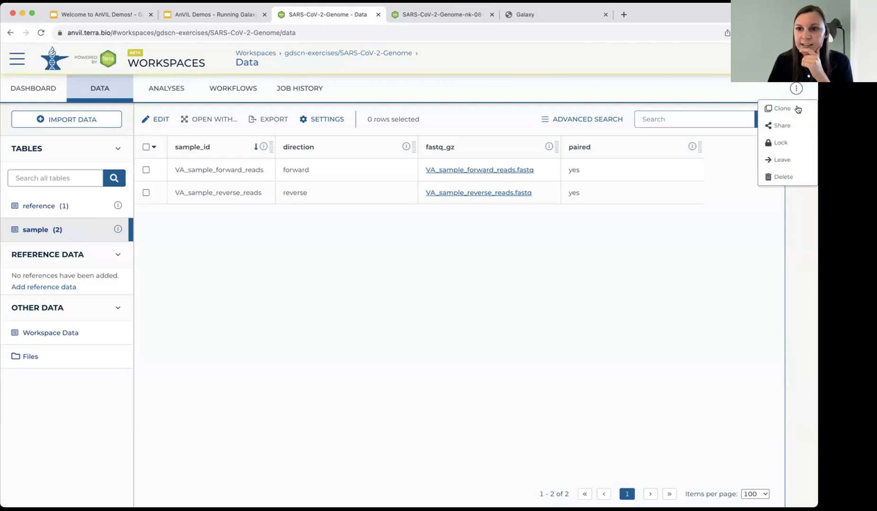
pyautogui.click(782, 109)
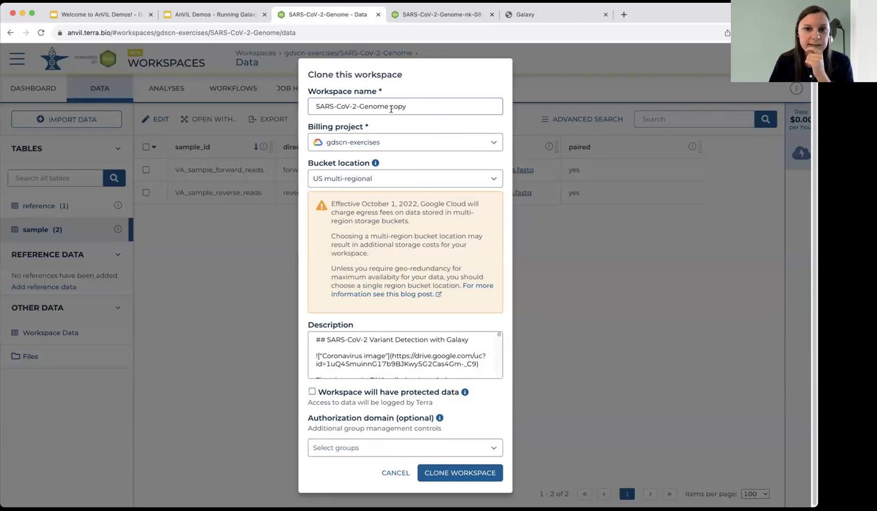
pyautogui.click(418, 104)
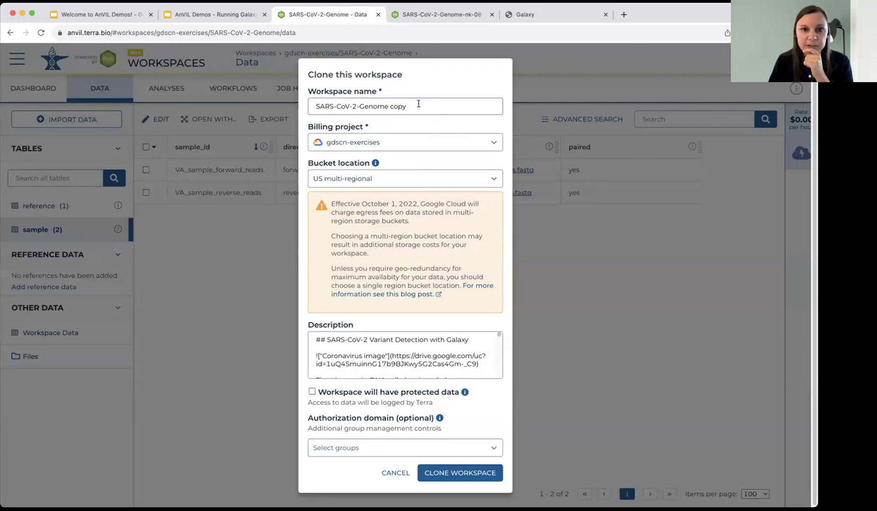
pyautogui.moveTo(409, 106); pyautogui.dragTo(387, 106)
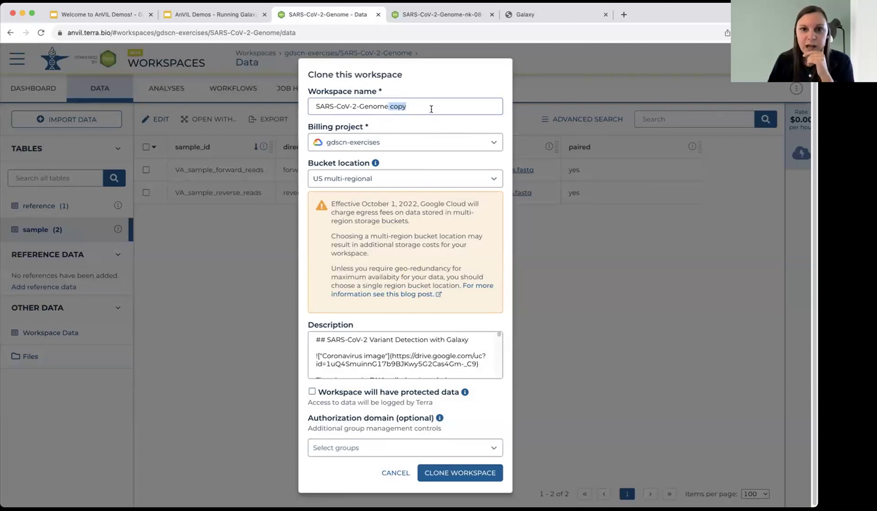
pyautogui.write('-')
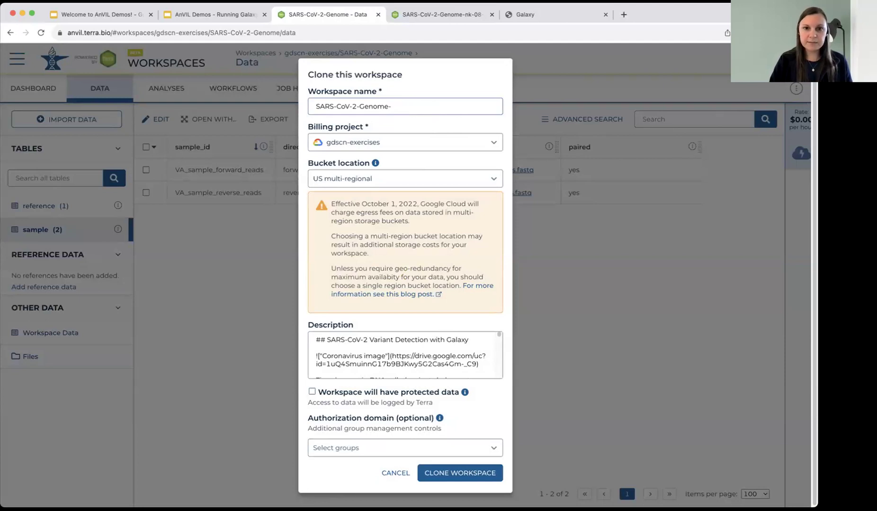
pyautogui.write('nk')
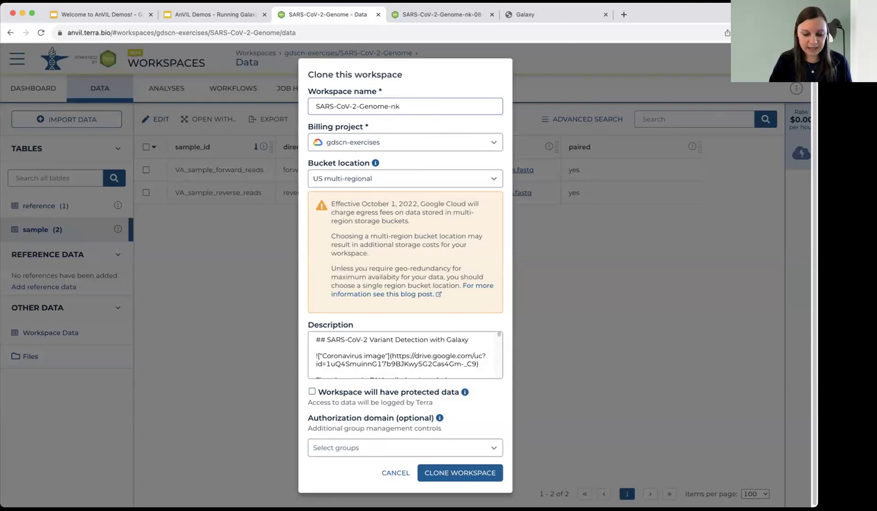
pyautogui.write('-202')
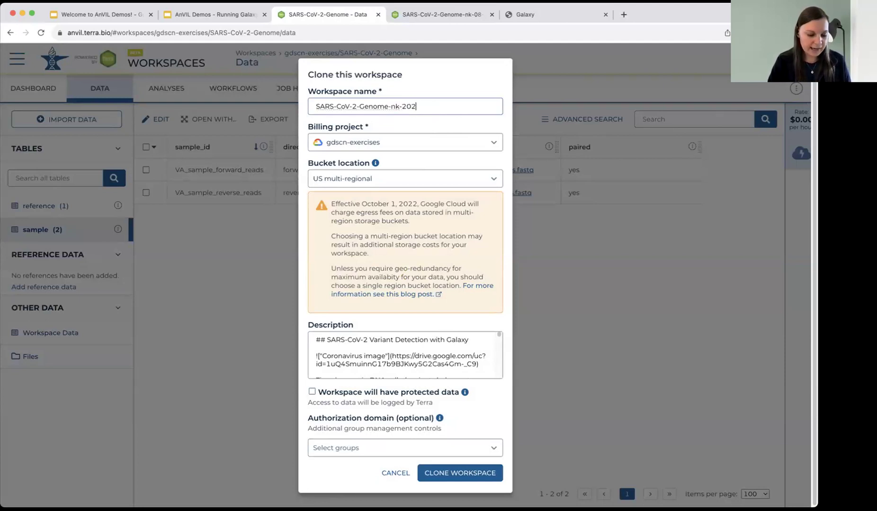
pyautogui.write('3-08-31-')
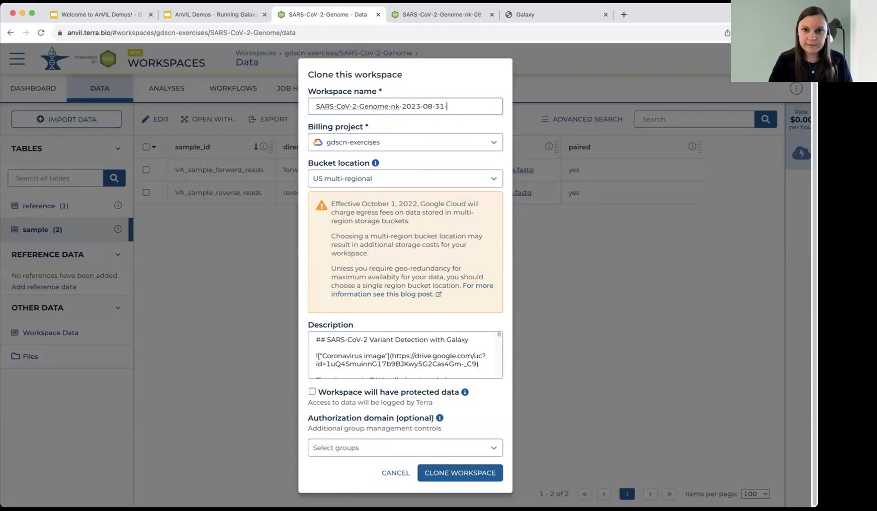
pyautogui.write('anvil-demos')
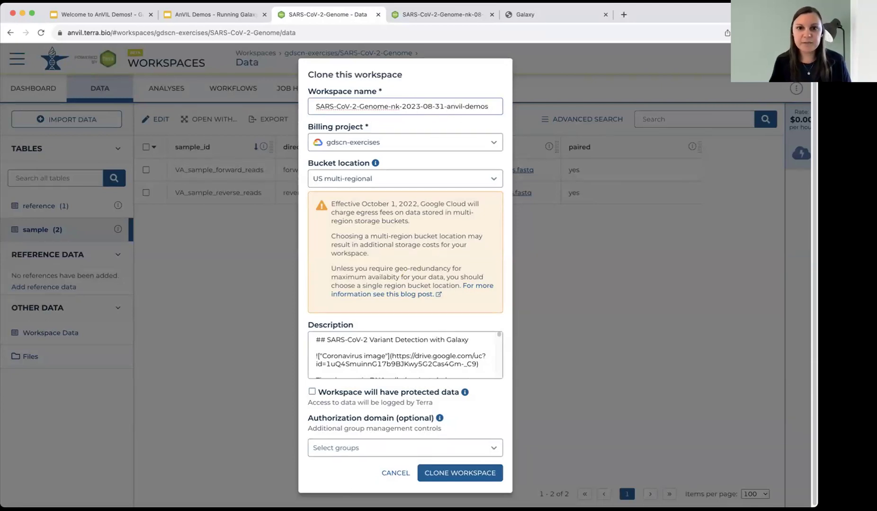
# - Assign the anvil-outreach billing project to the clone and create the cloned workspace
pyautogui.click(425, 142)
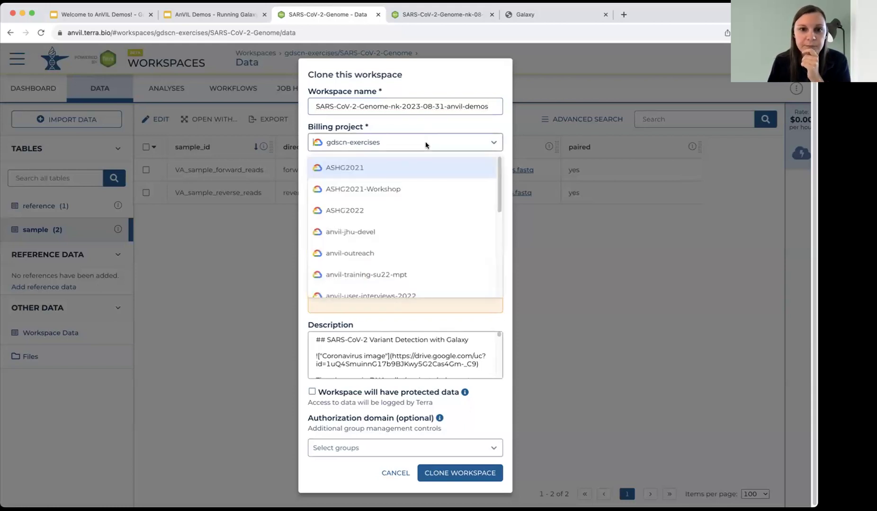
pyautogui.click(386, 253)
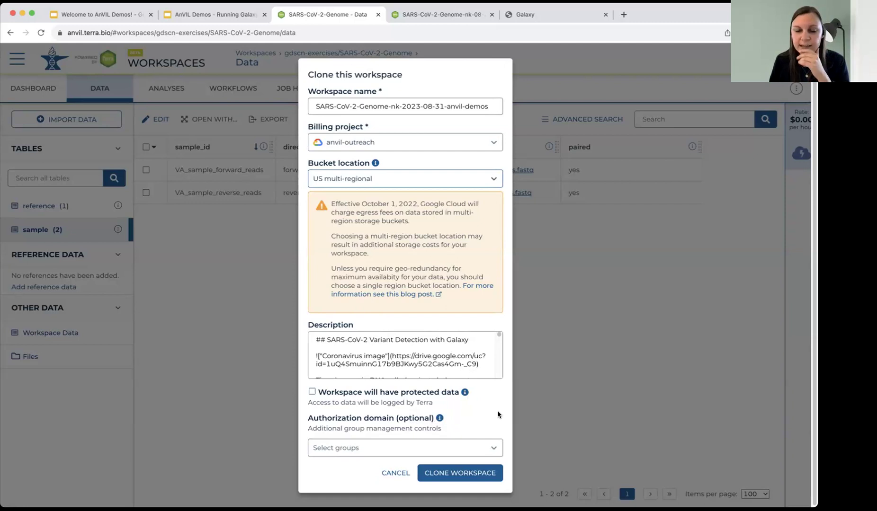
pyautogui.click(479, 475)
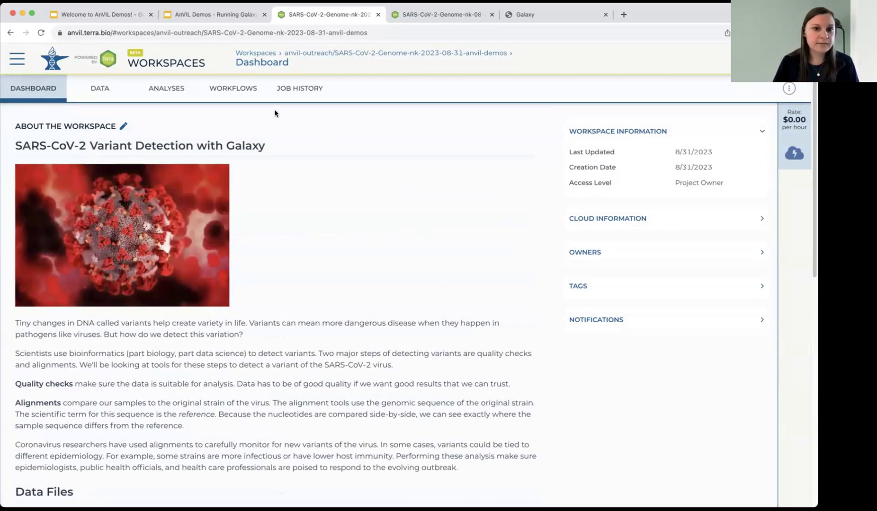
# - Check the reference data table in the cloned workspace, including the marker beside its fasta file
pyautogui.click(114, 92)
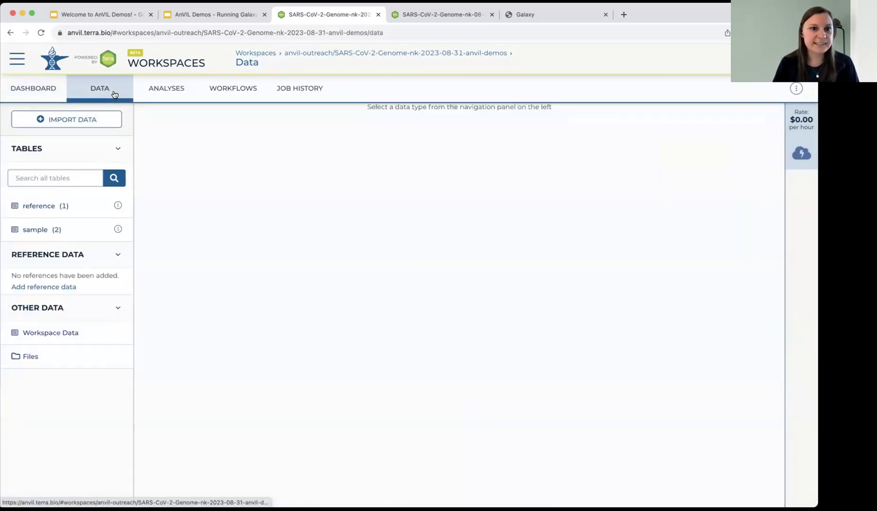
pyautogui.click(63, 209)
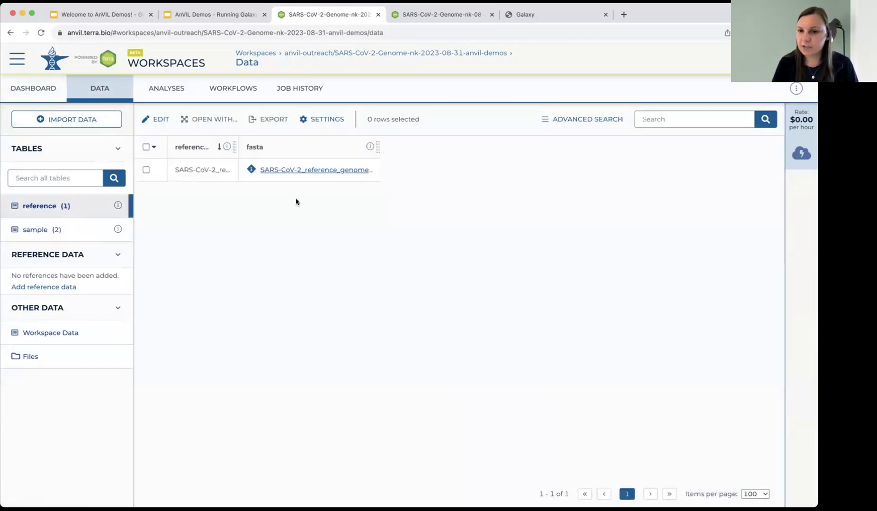
pyautogui.moveTo(251, 170)
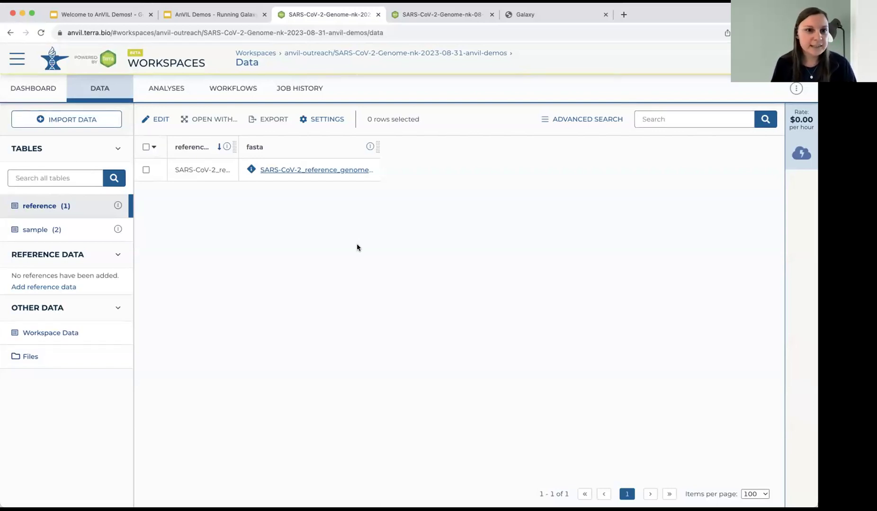
# - Start a new analysis in the cloned workspace with Galaxy as its application, bringing up the cloud environment settings
pyautogui.click(168, 92)
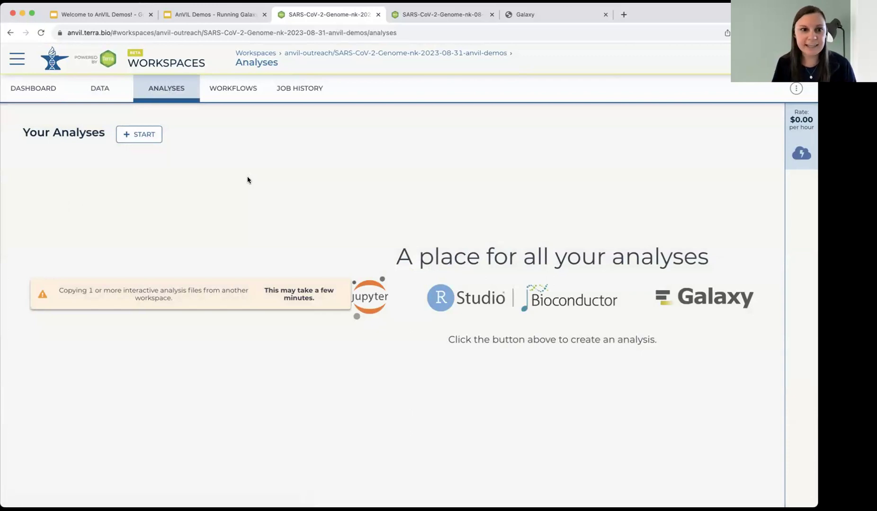
pyautogui.click(138, 135)
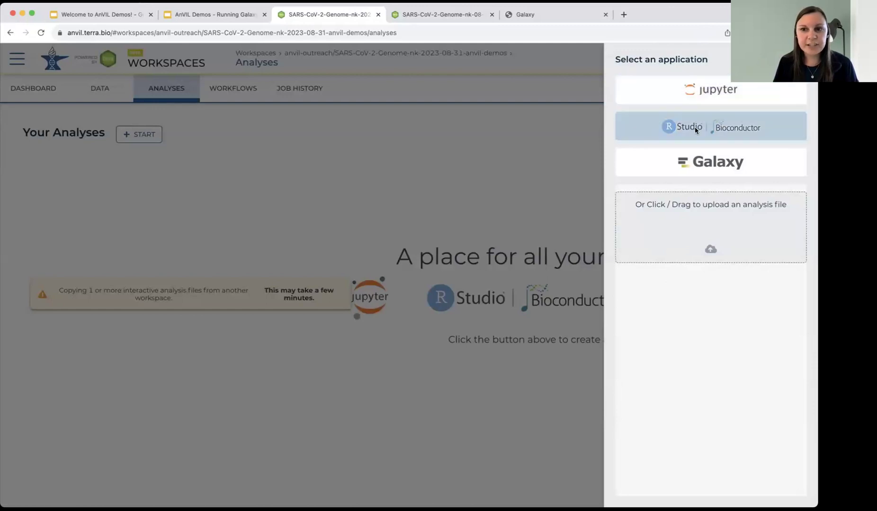
pyautogui.click(756, 164)
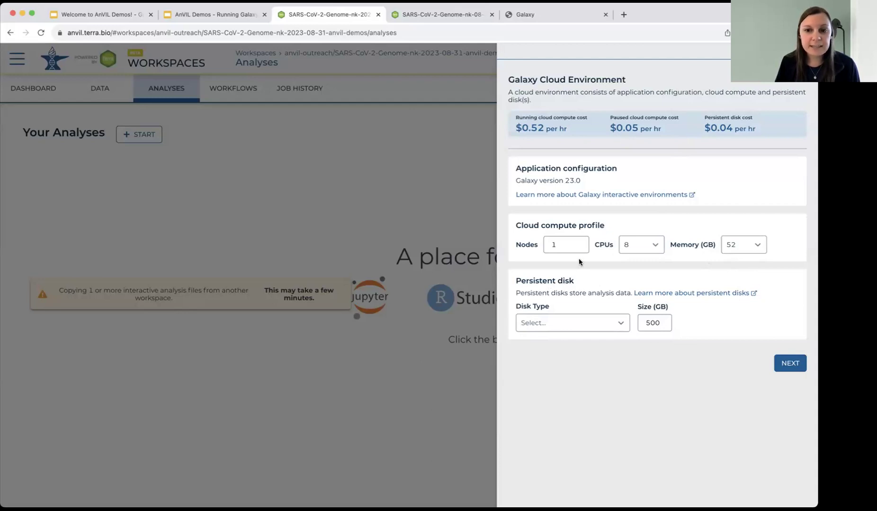
# - Raise the node count in the Galaxy cloud compute profile to 8
pyautogui.click(581, 241)
pyautogui.click(581, 242)
pyautogui.click(582, 242)
pyautogui.click(582, 242)
pyautogui.click(582, 241)
pyautogui.click(582, 242)
pyautogui.click(582, 241)
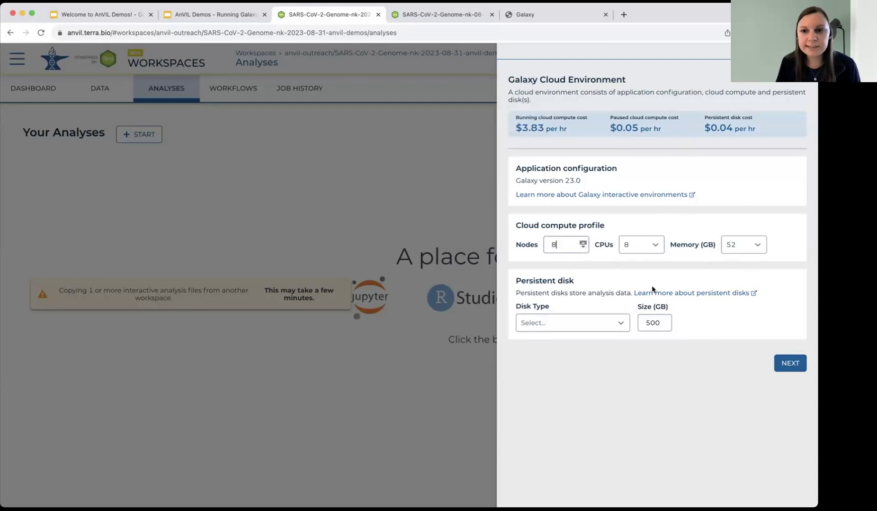
# - Set the Galaxy cloud compute profile to 32 CPUs and 1 node
pyautogui.click(654, 244)
pyautogui.click(629, 306)
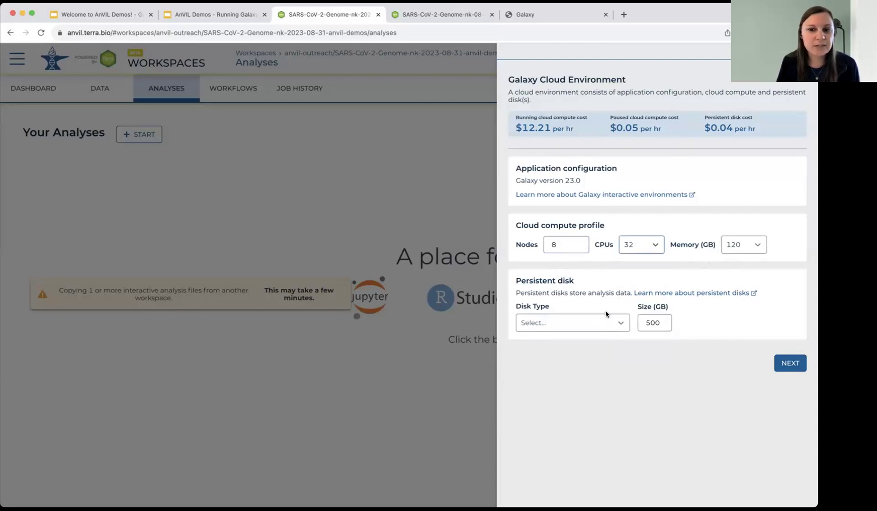
pyautogui.click(578, 246)
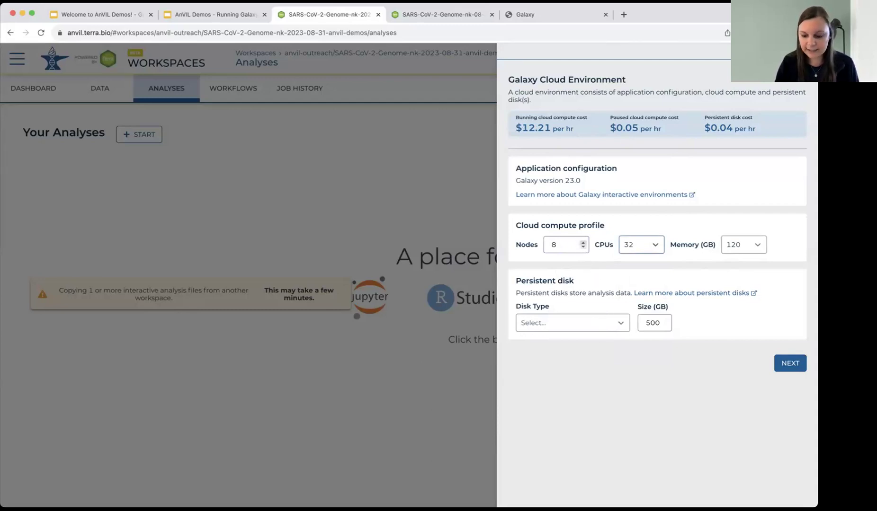
pyautogui.press('BackSpace')
pyautogui.write('1')
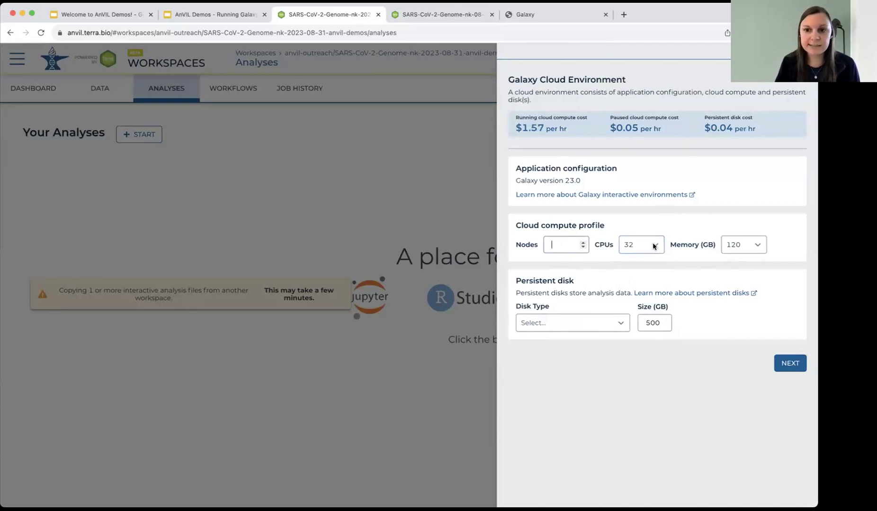
# - Set the CPUs in the Galaxy cloud compute profile to 8
pyautogui.press('Tab')
pyautogui.press('Down')
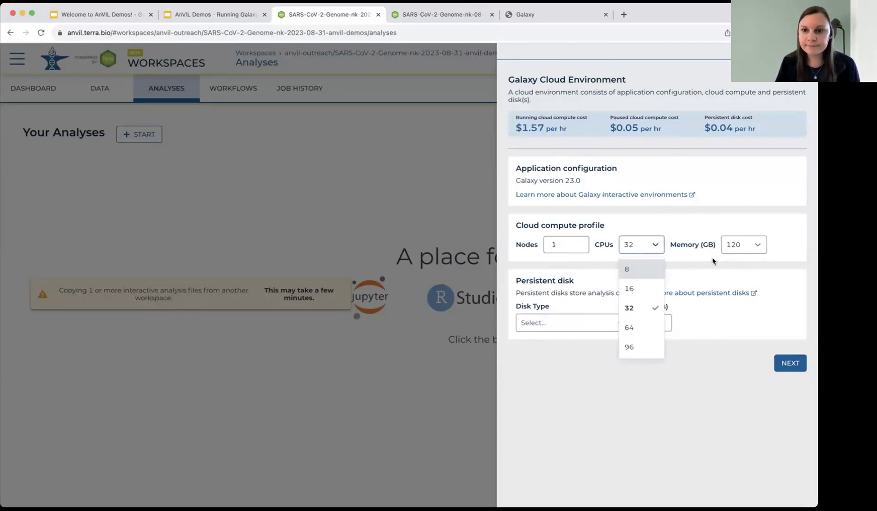
pyautogui.press('Up')
pyautogui.press('Up')
pyautogui.press('Return')
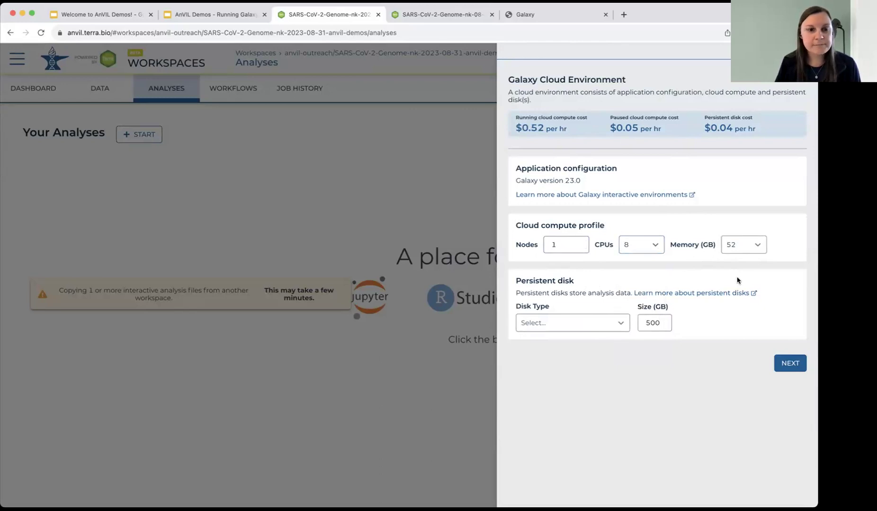
# - Proceed past the cloud compute settings and create the Galaxy cloud environment for the cloned workspace
pyautogui.click(781, 363)
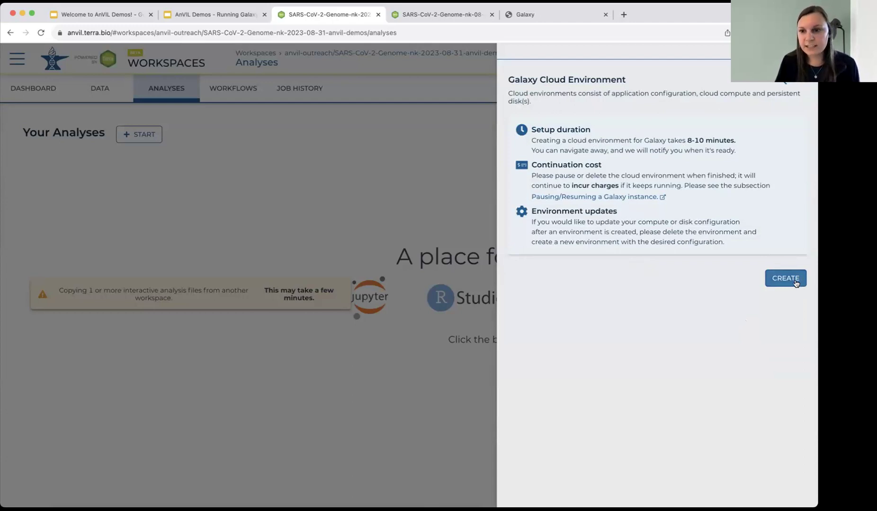
pyautogui.click(796, 284)
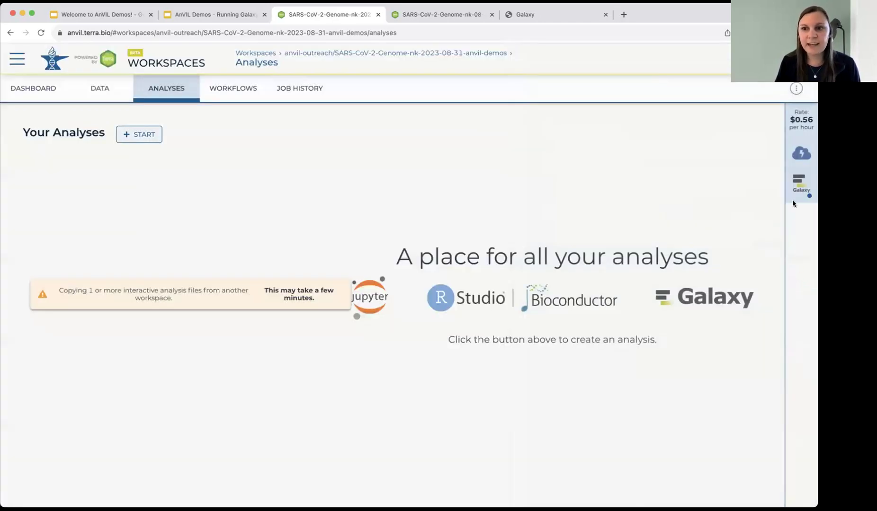
pyautogui.moveTo(798, 194)
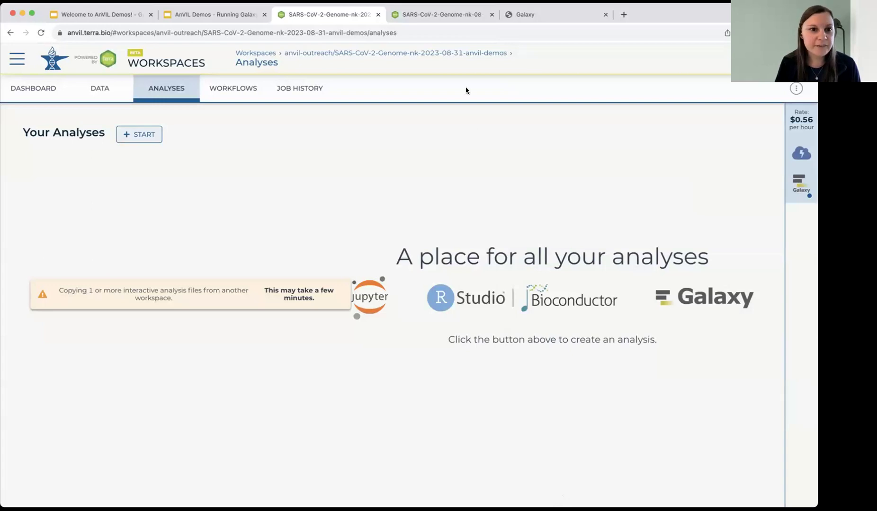
# - Switch to the SARS-CoV-2-Genome-nk-08-29-2023 workspace's running Galaxy instance, enlarge its page and look through the available tool categories
pyautogui.click(450, 16)
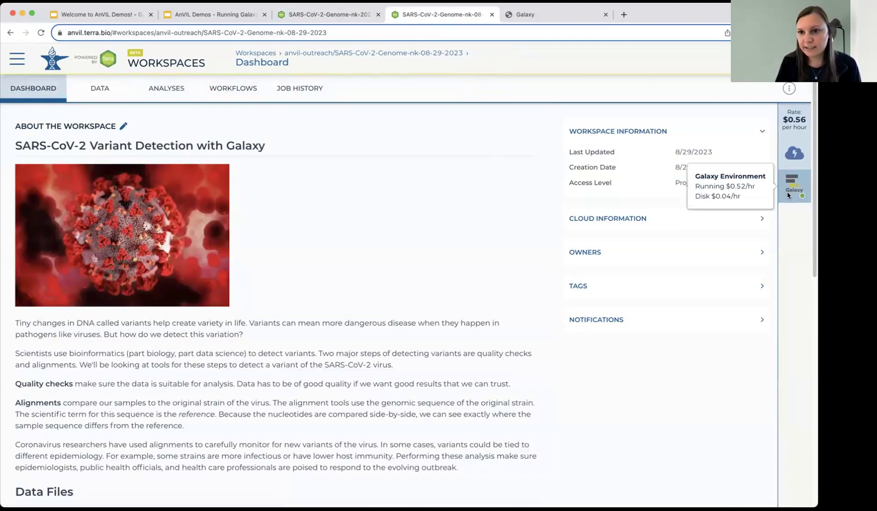
pyautogui.click(787, 192)
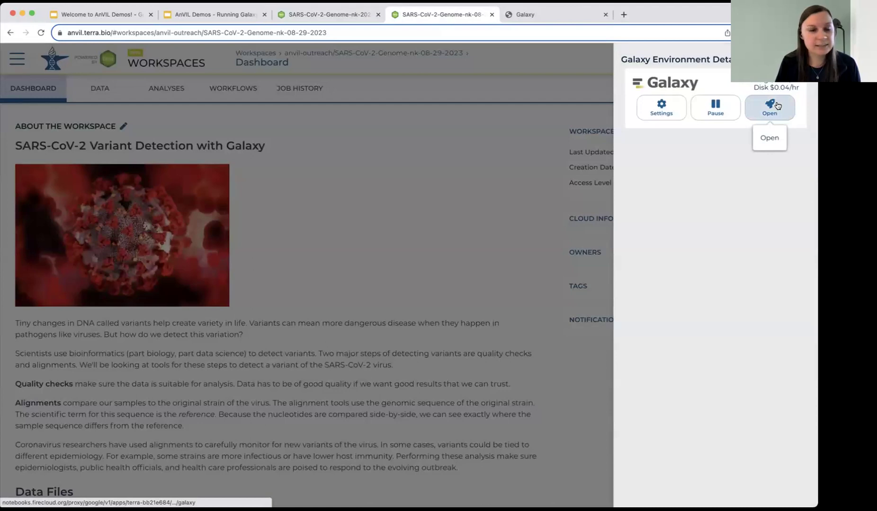
pyautogui.click(538, 20)
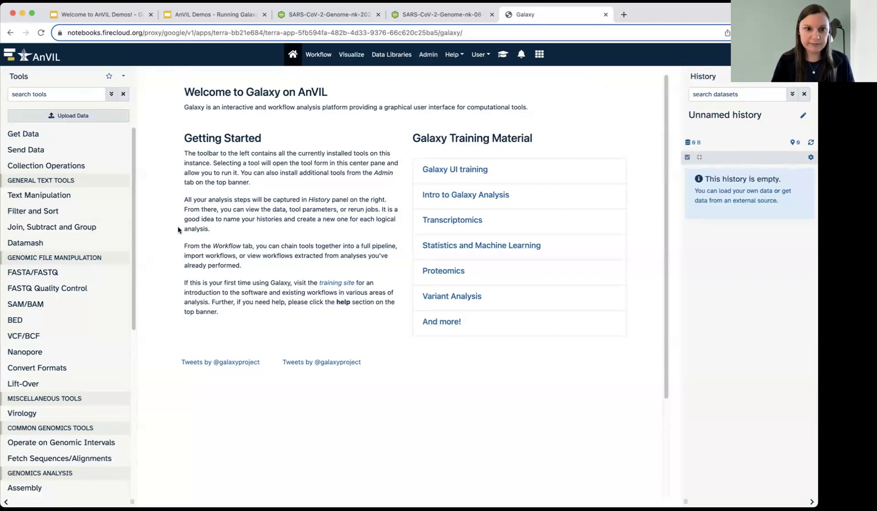
pyautogui.press('super+equal')
pyautogui.press('super+equal')
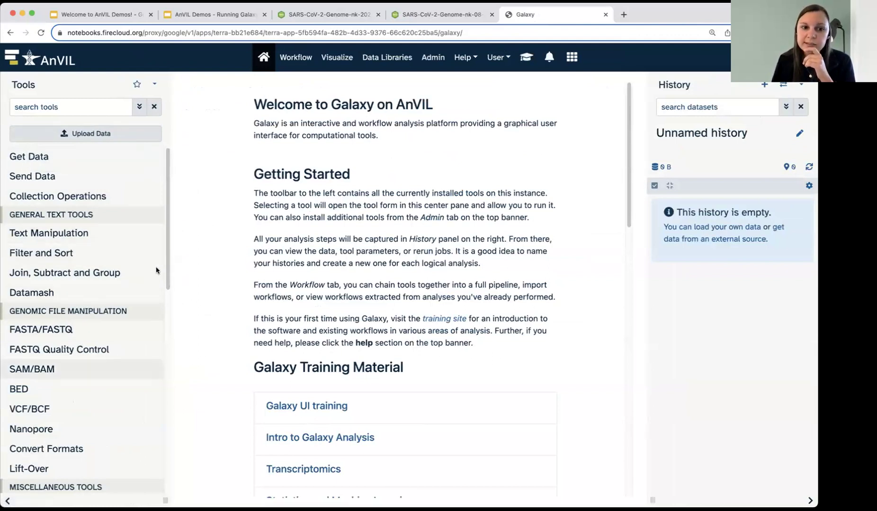
pyautogui.scroll(-3, 169, 294)
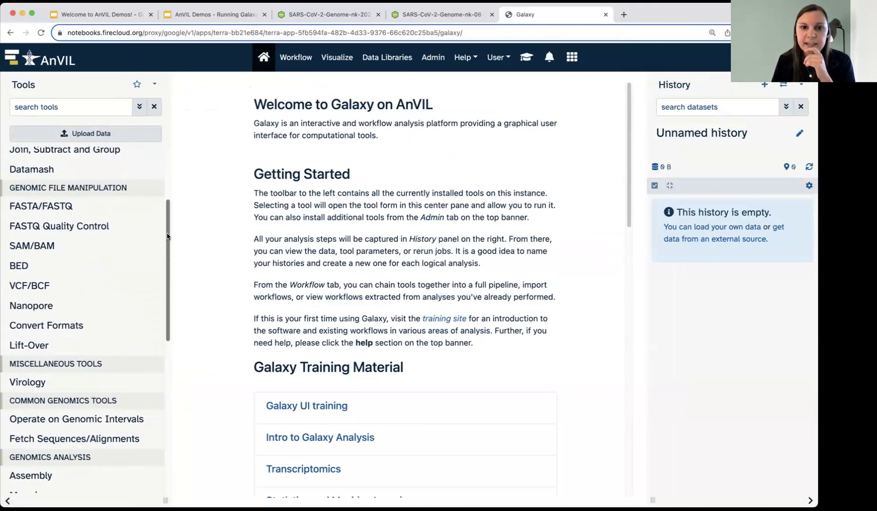
pyautogui.scroll(5, 169, 277)
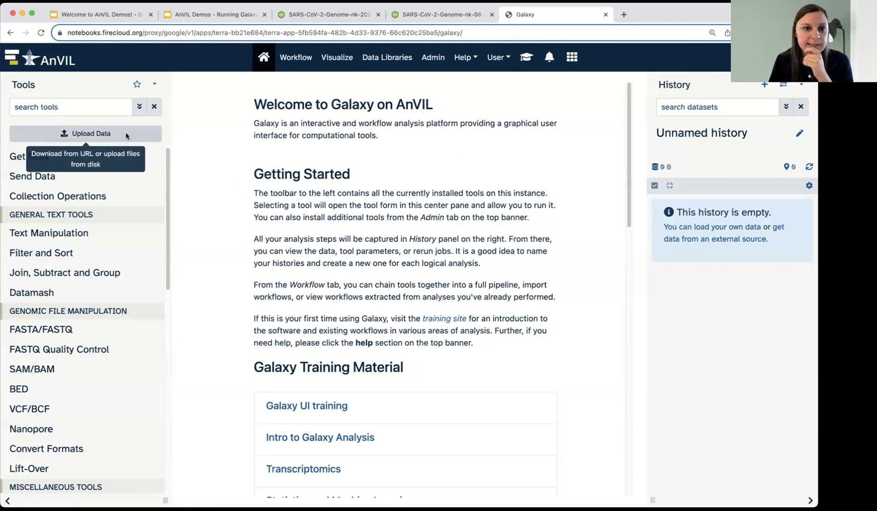
# - Start a data upload from remote files and select SARS-CoV-2_reference_genome.fasta in the SARS-CoV-2-Genome-nk-08-29-2023 workspace's reference table folder
pyautogui.click(92, 136)
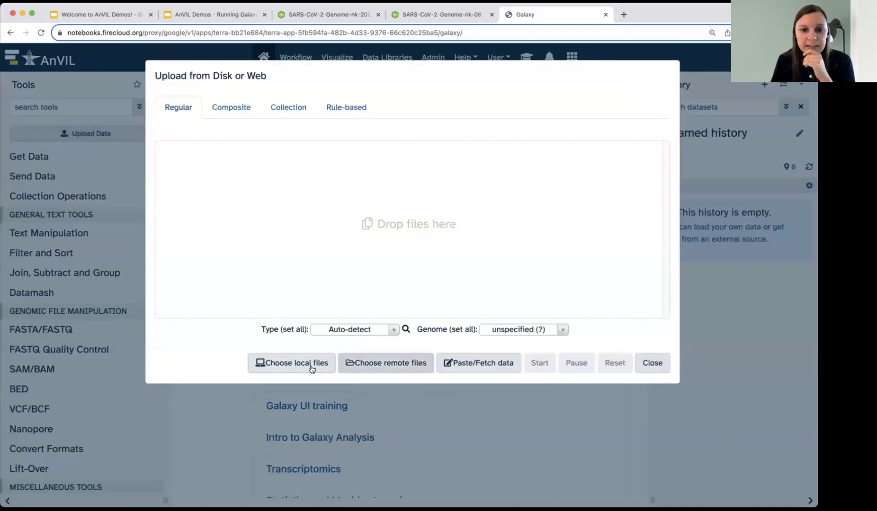
pyautogui.click(376, 368)
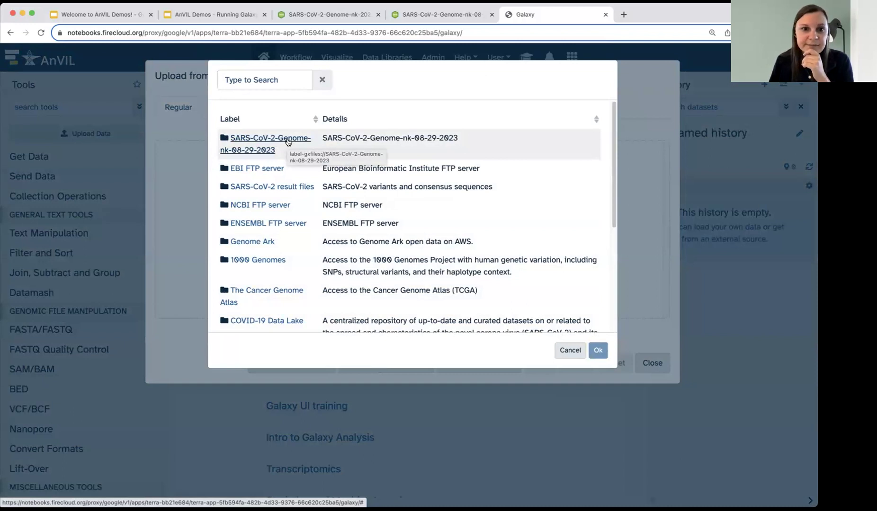
pyautogui.click(287, 141)
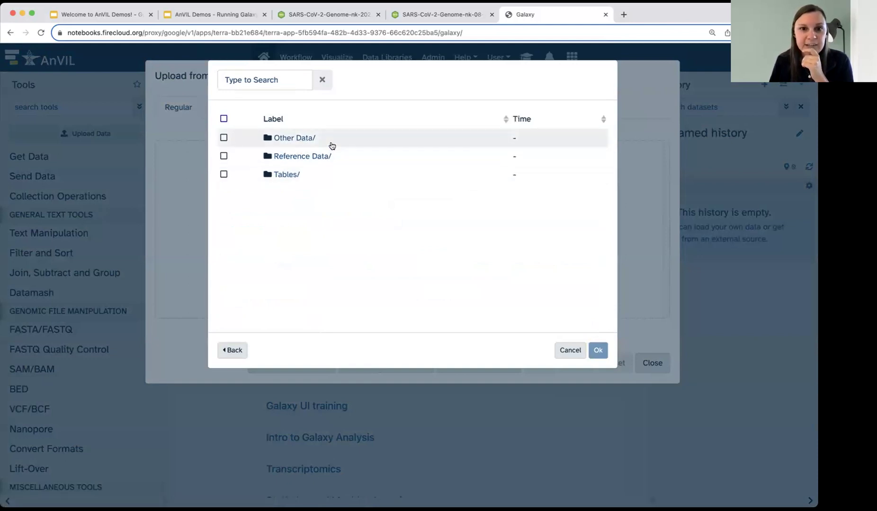
pyautogui.click(292, 175)
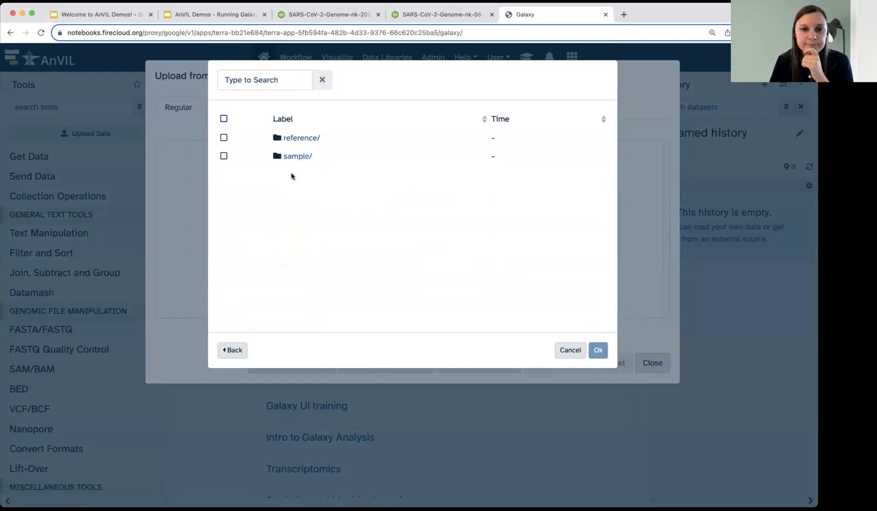
pyautogui.click(305, 138)
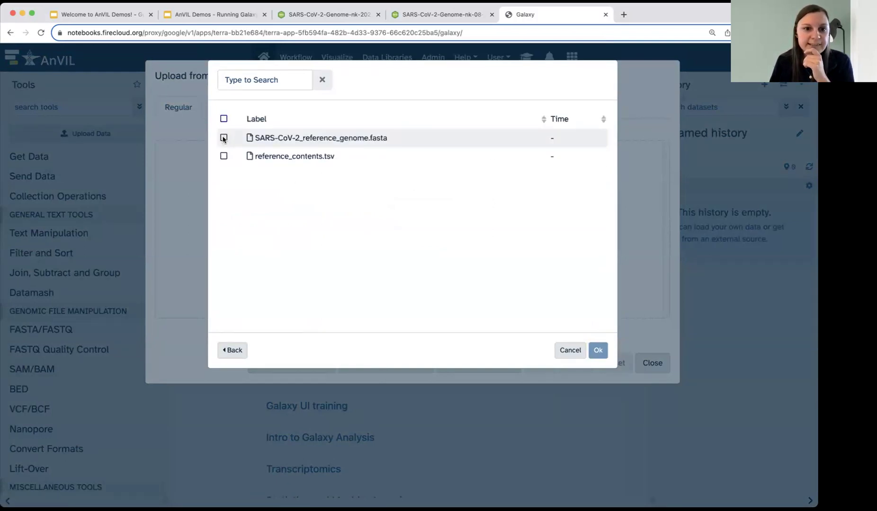
pyautogui.click(223, 138)
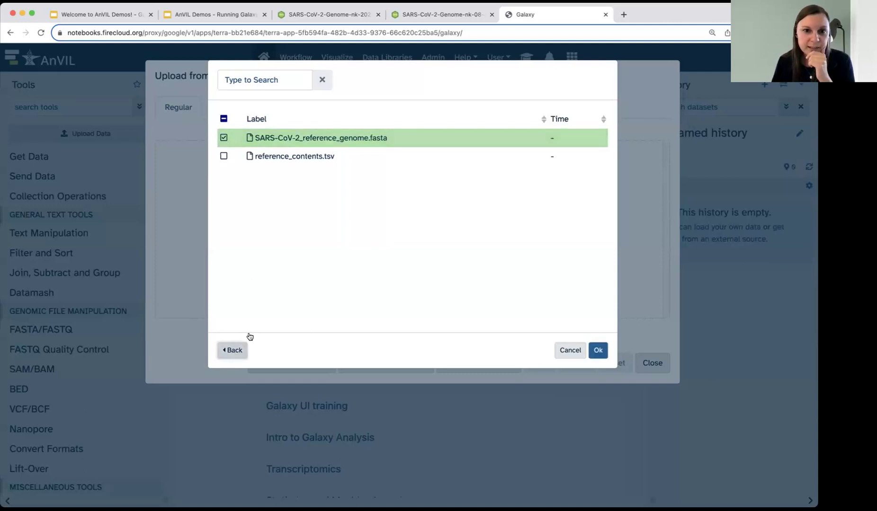
# - Add VA_sample_forward_reads.fastq and VA_sample_reverse_reads.fastq from the sample table folder to the remote file selection
pyautogui.click(240, 349)
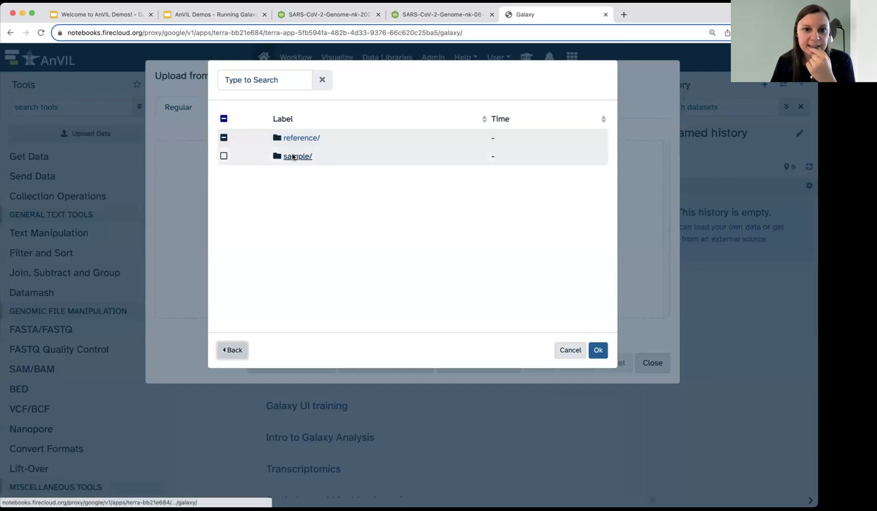
pyautogui.click(293, 157)
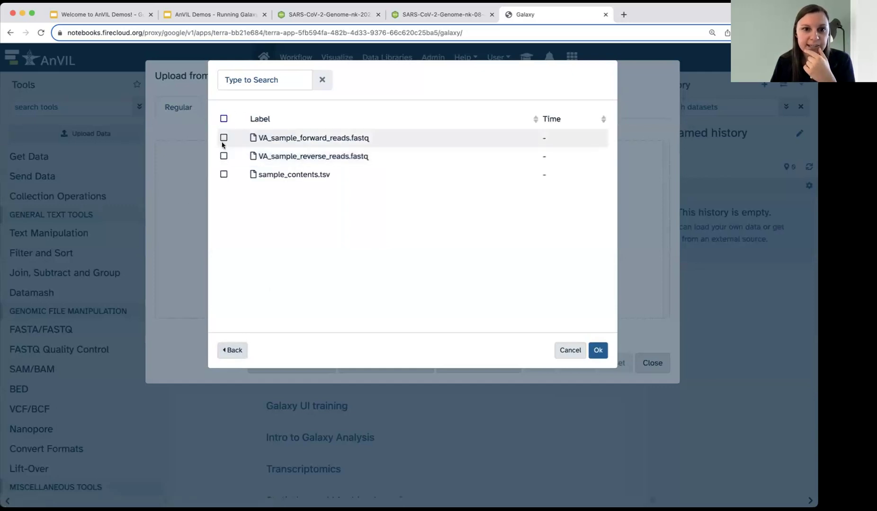
pyautogui.click(224, 137)
pyautogui.click(223, 156)
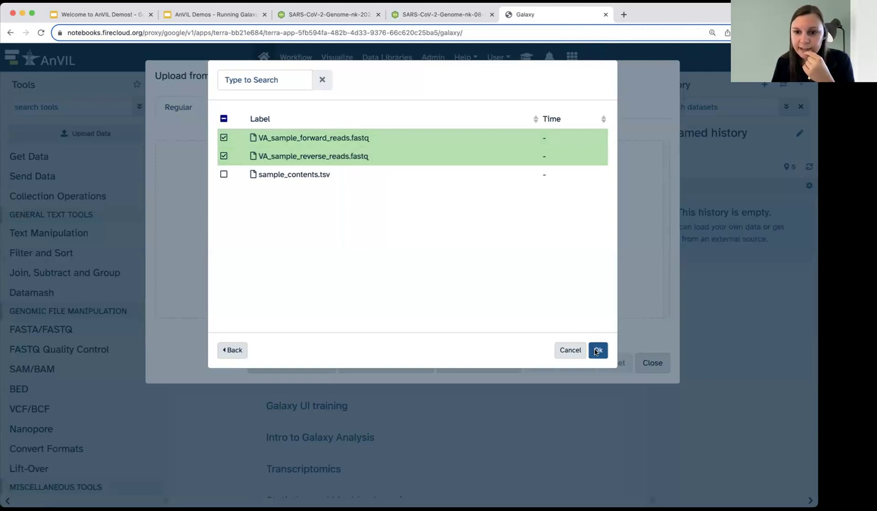
# - Upload the selected reference and read files into the Galaxy history and preview the VA_sample_reverse_reads.fastq dataset
pyautogui.click(598, 350)
pyautogui.click(539, 362)
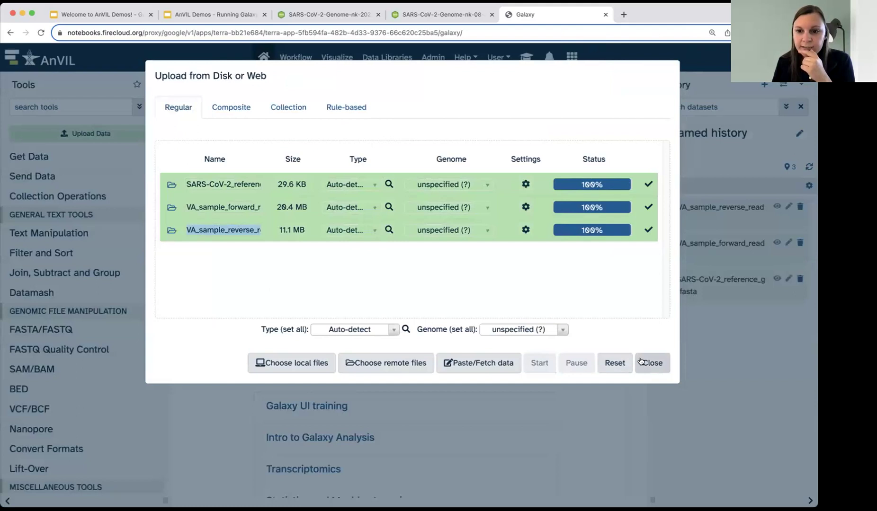
pyautogui.click(651, 363)
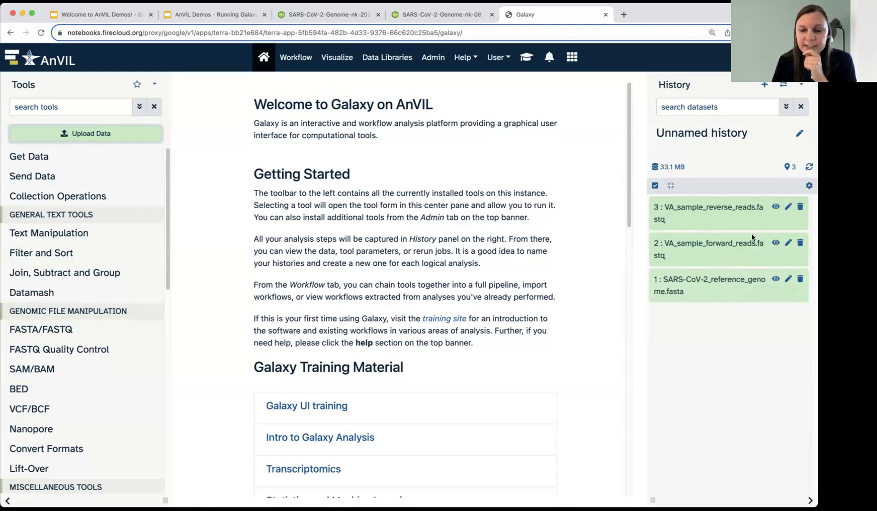
pyautogui.click(774, 209)
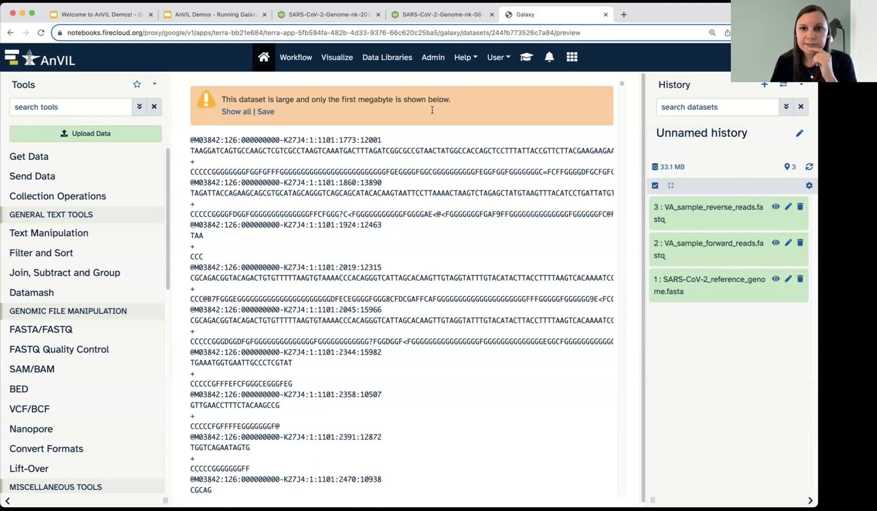
# - Copy the activity workflow's link address from the Workflow section of the SARS-CoV-2-Genome-nk-08-29-2023 workspace dashboard
pyautogui.click(437, 13)
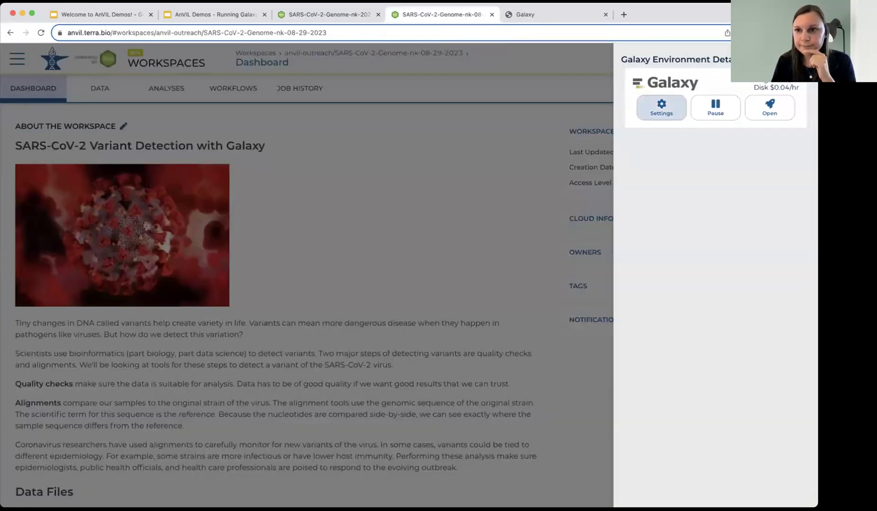
pyautogui.click(407, 231)
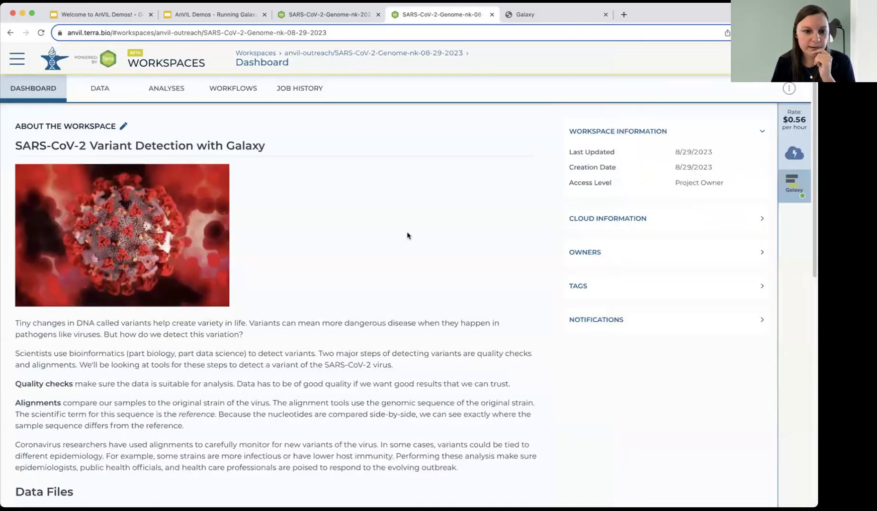
pyautogui.scroll(-5, 407, 236)
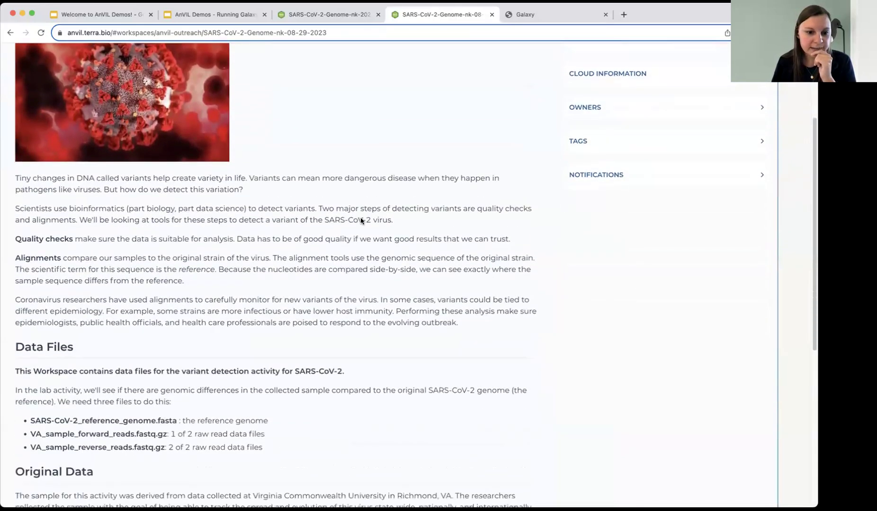
pyautogui.scroll(-3, 360, 221)
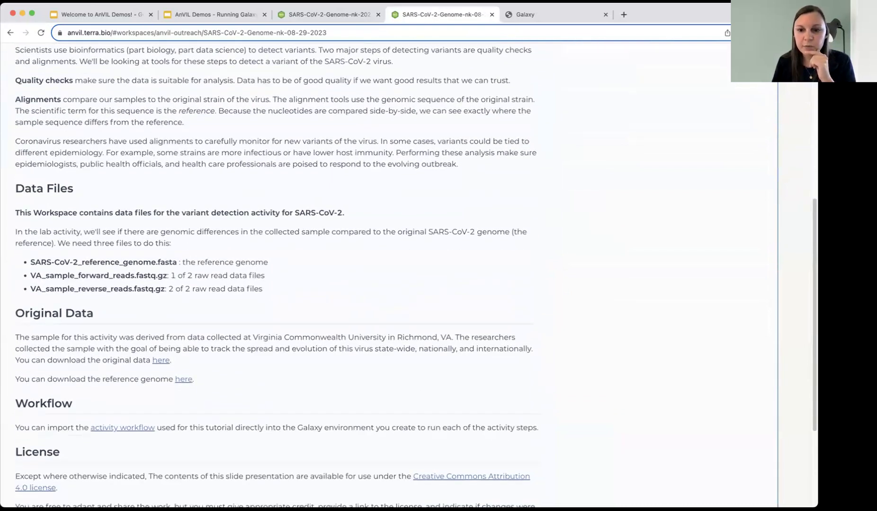
pyautogui.rightClick(117, 429)
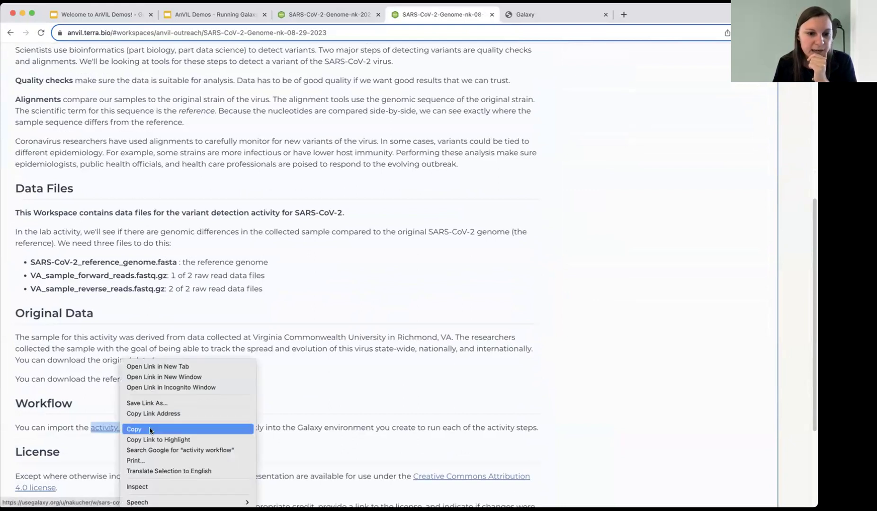
pyautogui.click(134, 430)
pyautogui.rightClick(134, 429)
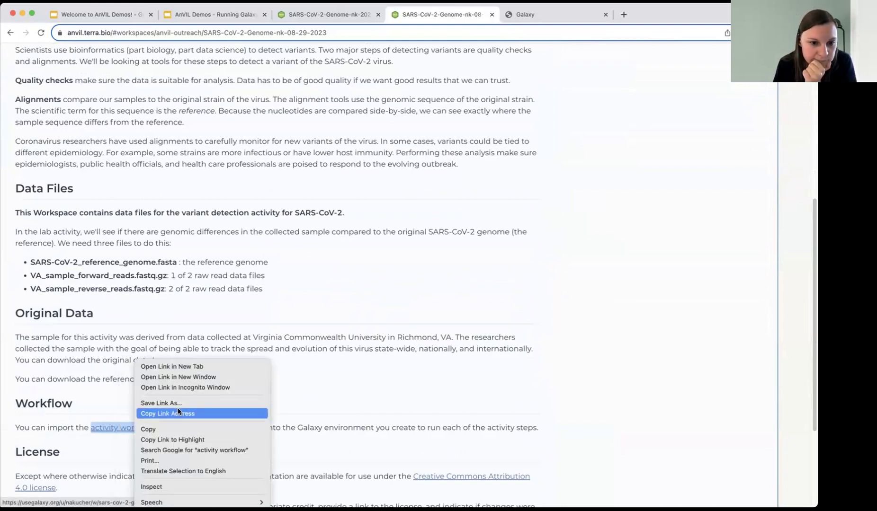
pyautogui.click(178, 412)
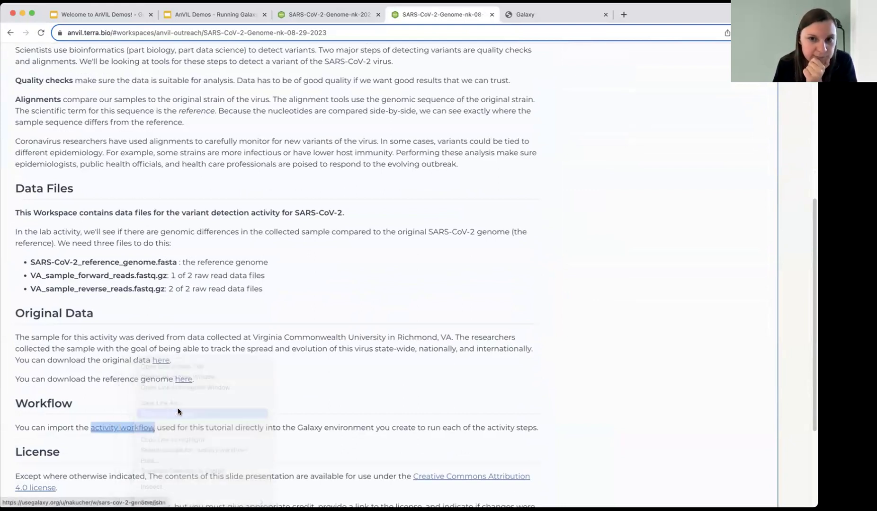
# - Import the activity workflow into Galaxy as an archived workflow from the copied URL
pyautogui.click(521, 15)
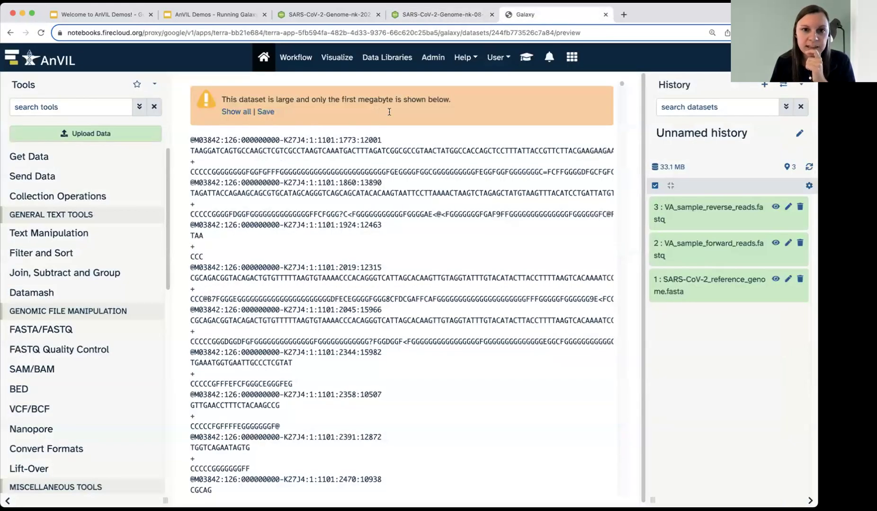
pyautogui.click(312, 71)
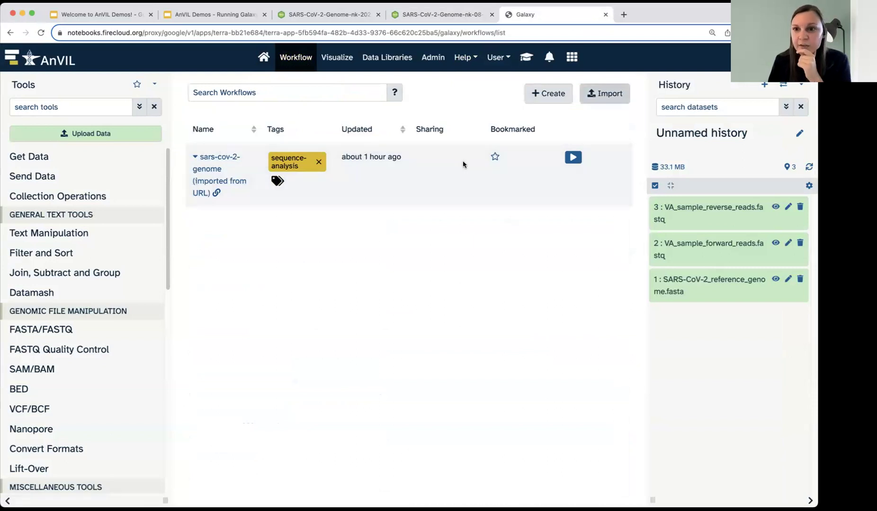
pyautogui.click(608, 94)
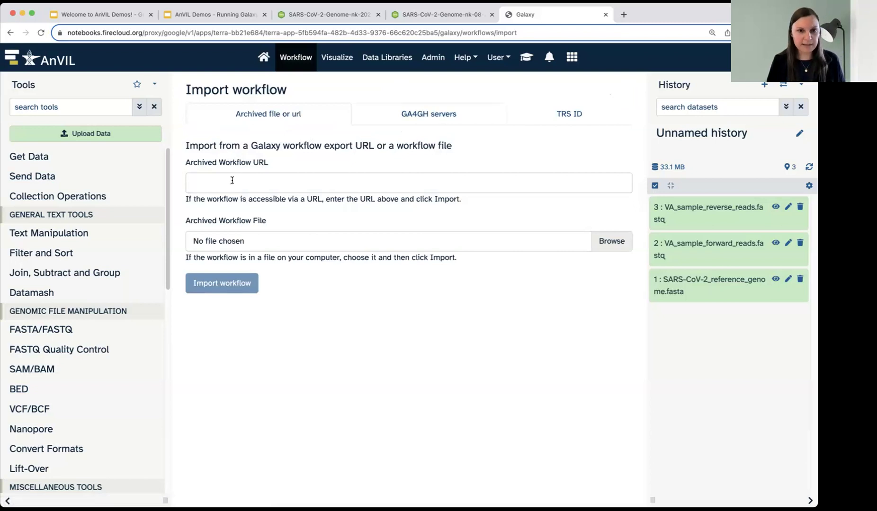
pyautogui.click(232, 180)
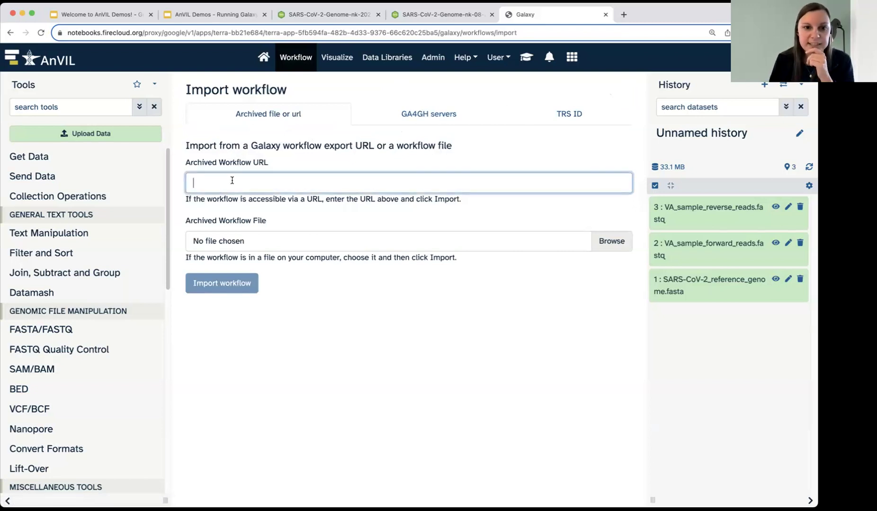
pyautogui.press('super+v')
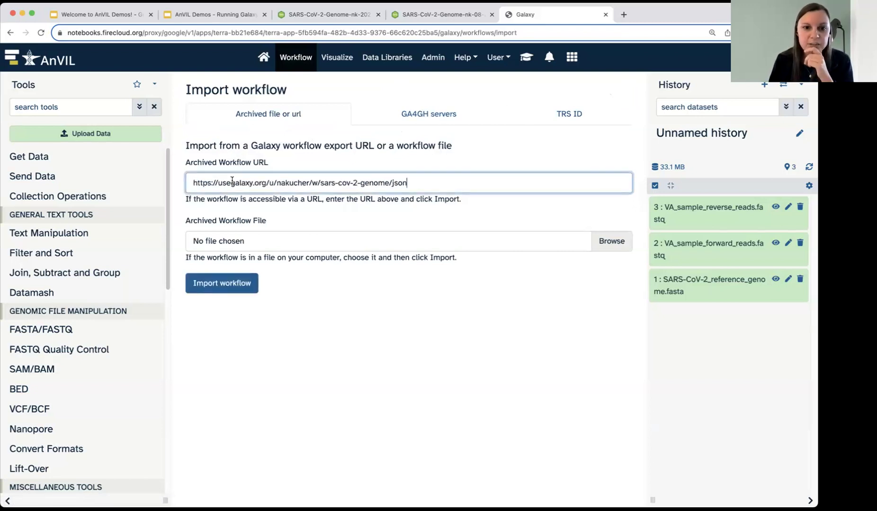
pyautogui.click(215, 284)
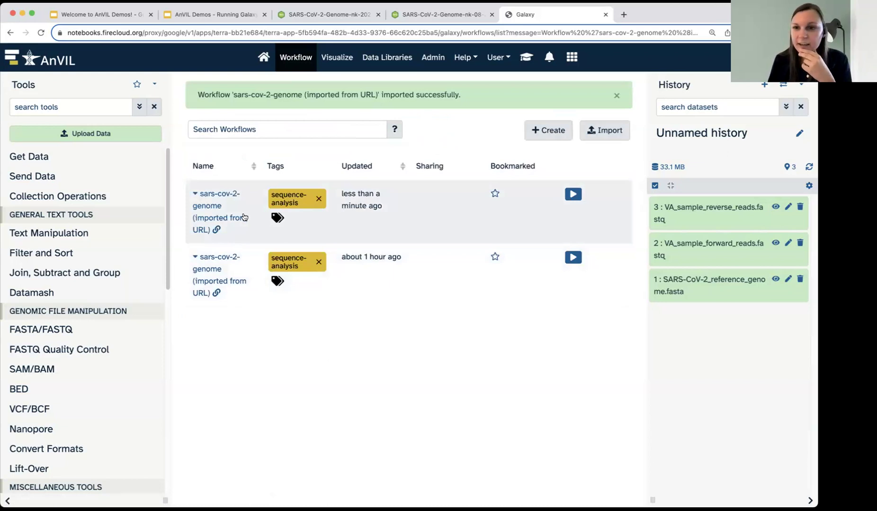
# - View the GA4GH servers option for importing workflows and return to the workflow list
pyautogui.click(611, 135)
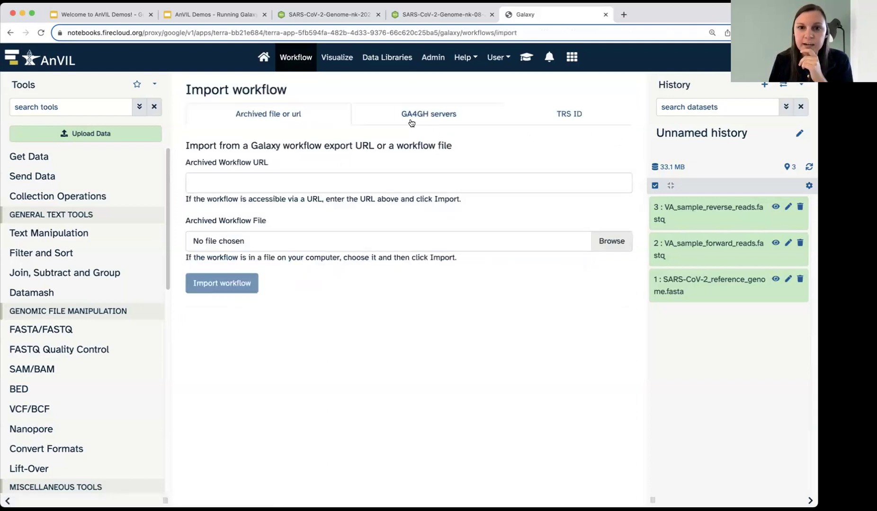
pyautogui.click(411, 121)
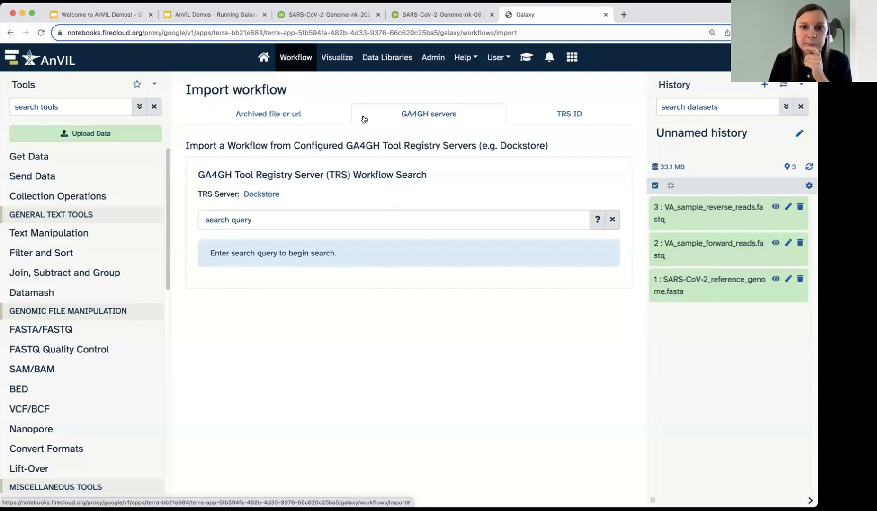
pyautogui.click(299, 64)
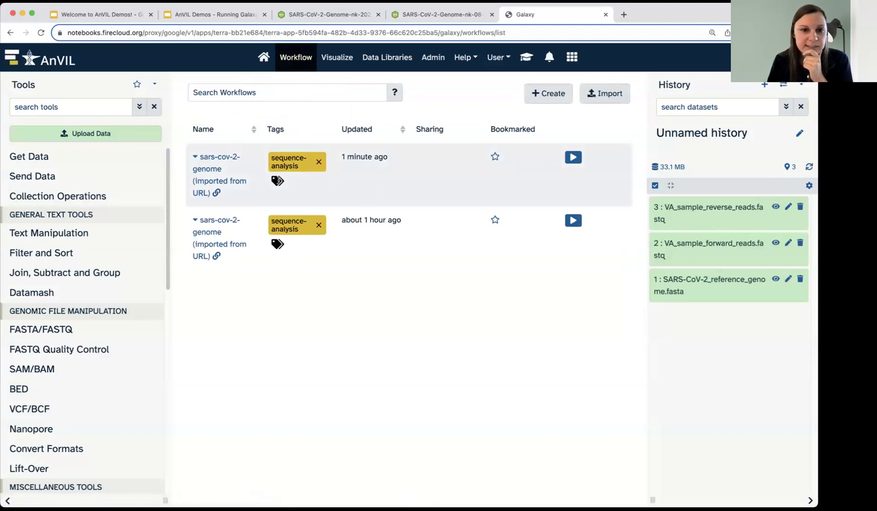
# - Open the newly imported sars-cov-2-genome workflow for editing and apply Auto Layout to its steps
pyautogui.click(207, 171)
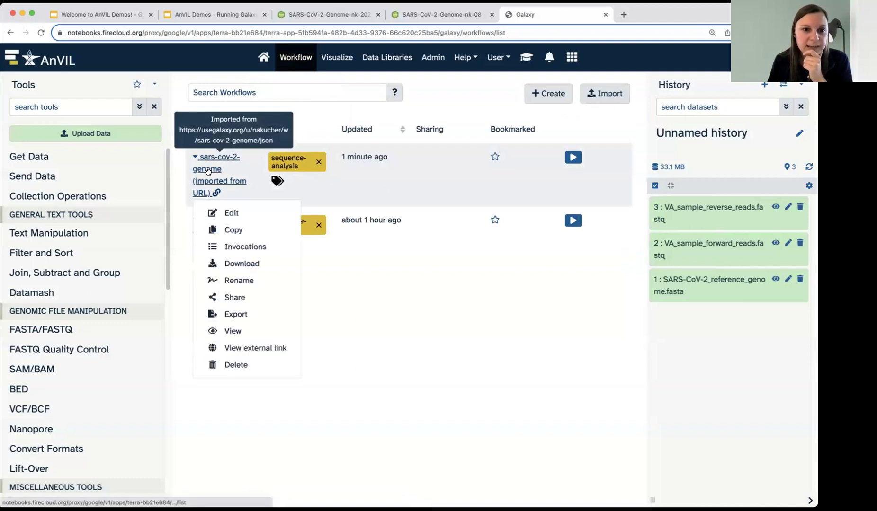
pyautogui.click(231, 213)
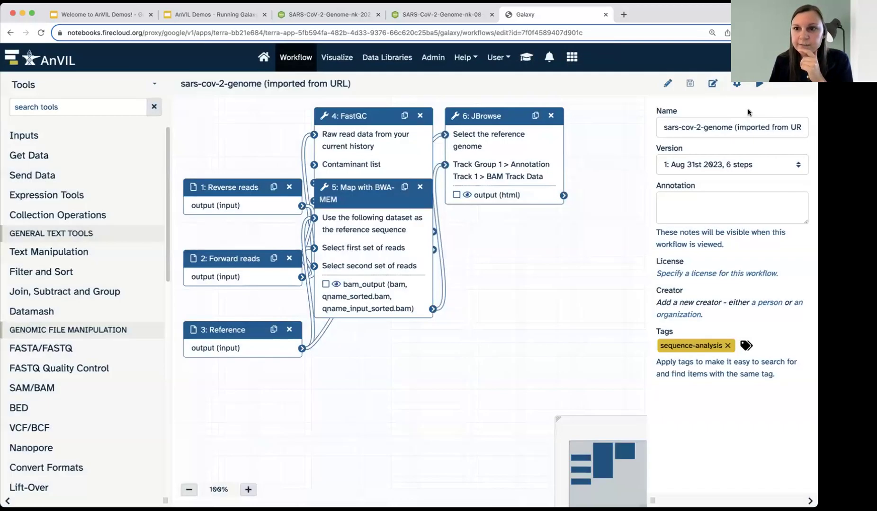
pyautogui.click(735, 85)
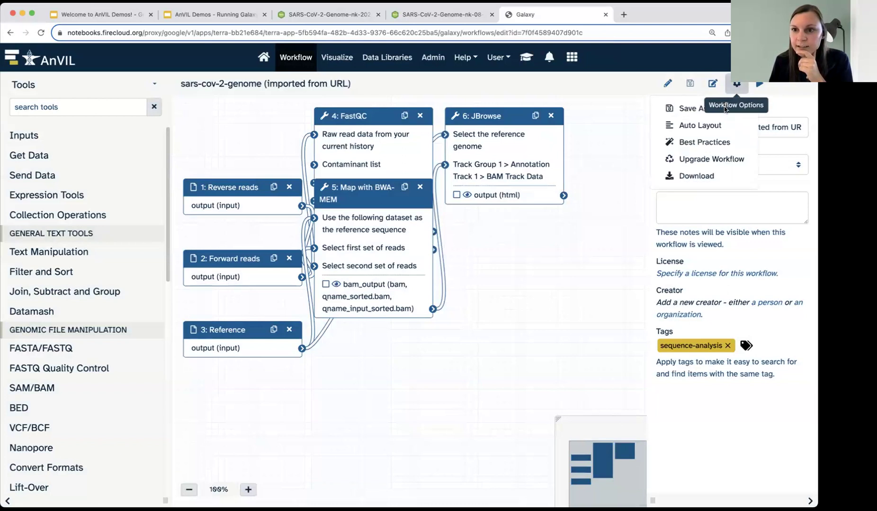
pyautogui.click(701, 125)
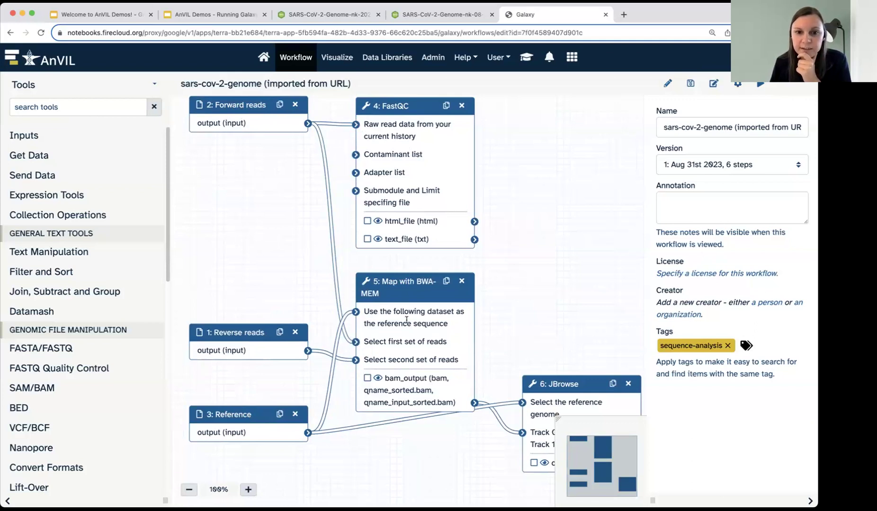
# - Move the JBrowse step slightly lower in the workflow diagram and review the connected steps
pyautogui.moveTo(407, 320)
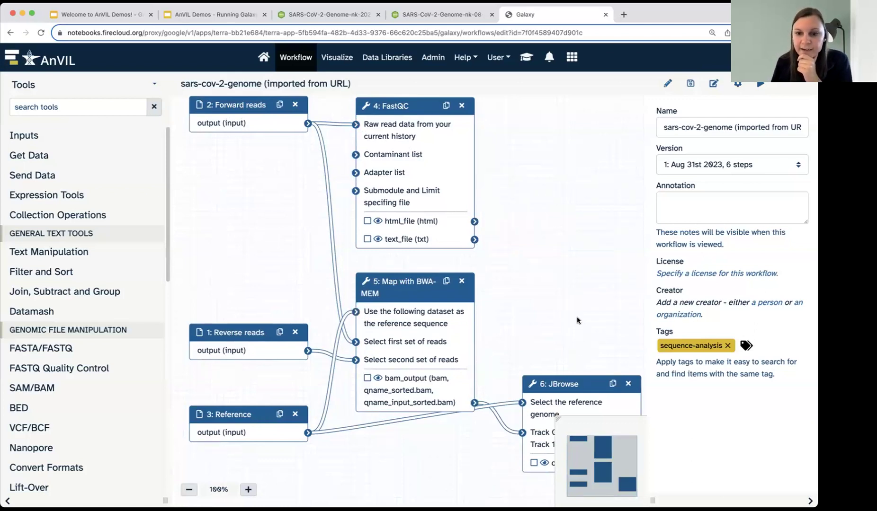
pyautogui.scroll(-5, 567, 265)
pyautogui.moveTo(557, 308)
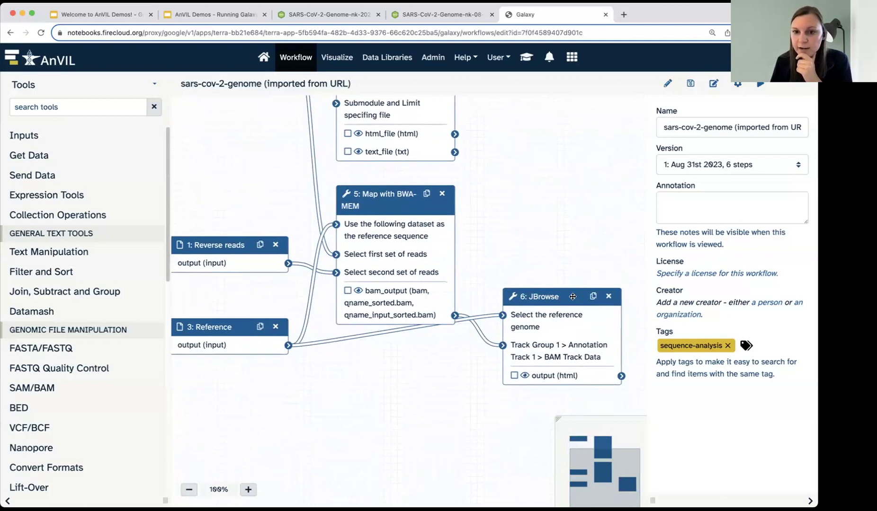
pyautogui.moveTo(573, 297); pyautogui.dragTo(573, 311)
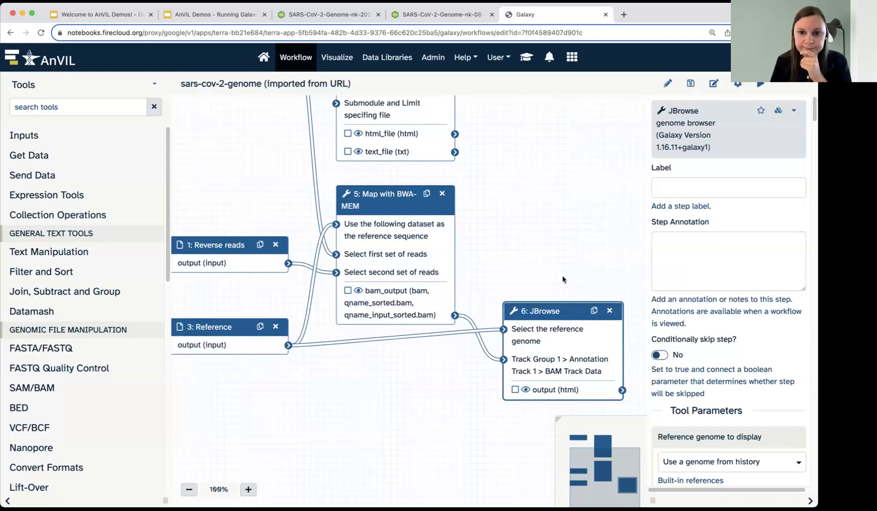
pyautogui.scroll(3, 537, 220)
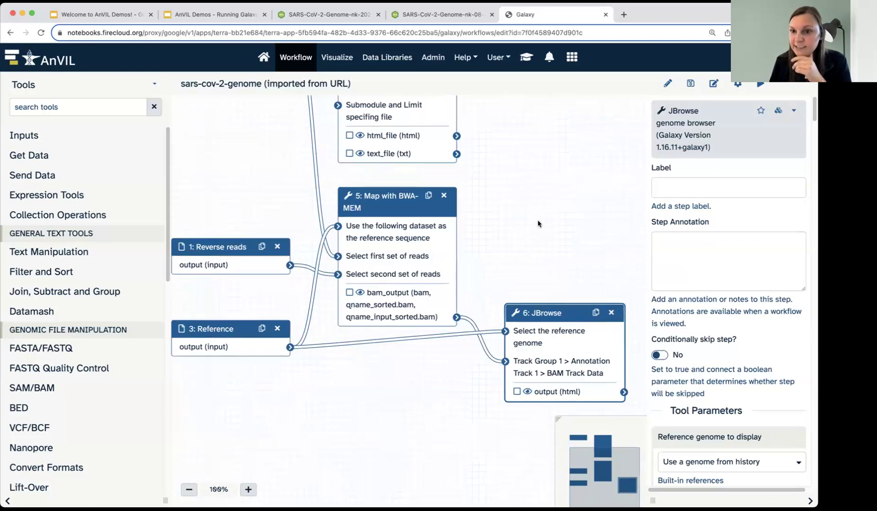
pyautogui.scroll(2, 540, 273)
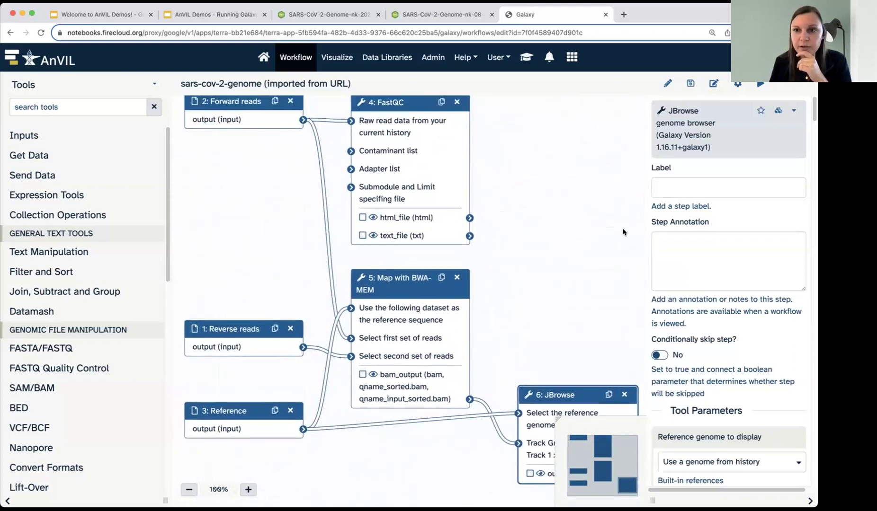
# - Run the workflow with VA_sample_forward_reads.fastq as forward reads, VA_sample_reverse_reads.fastq as reverse reads and SARS-CoV-2_reference_genome.fasta as reference
pyautogui.click(760, 88)
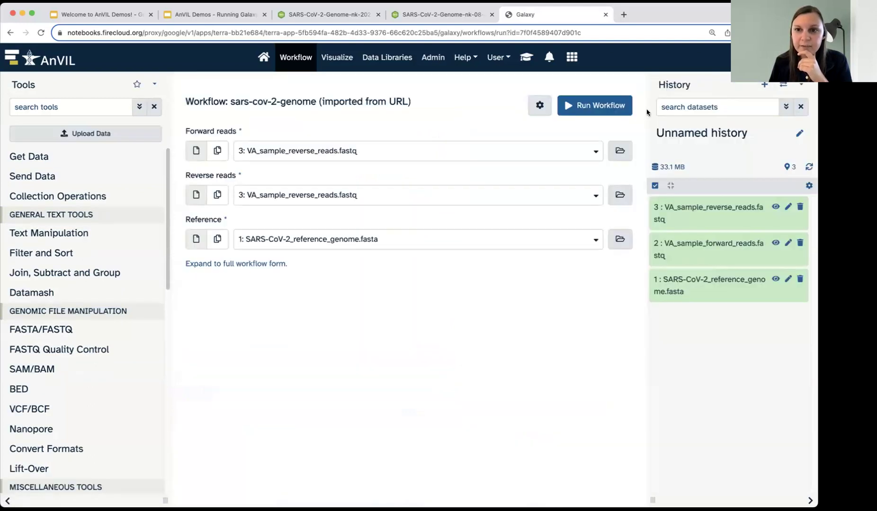
pyautogui.click(387, 151)
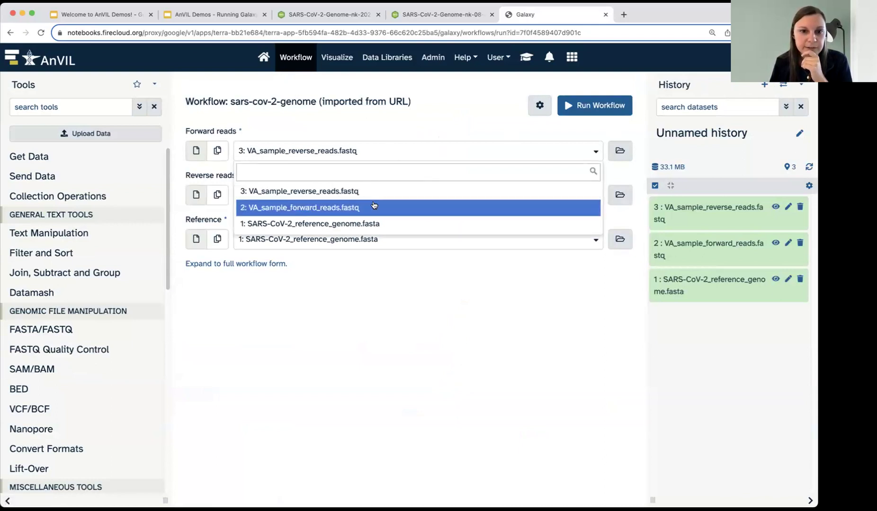
pyautogui.click(374, 207)
pyautogui.click(361, 197)
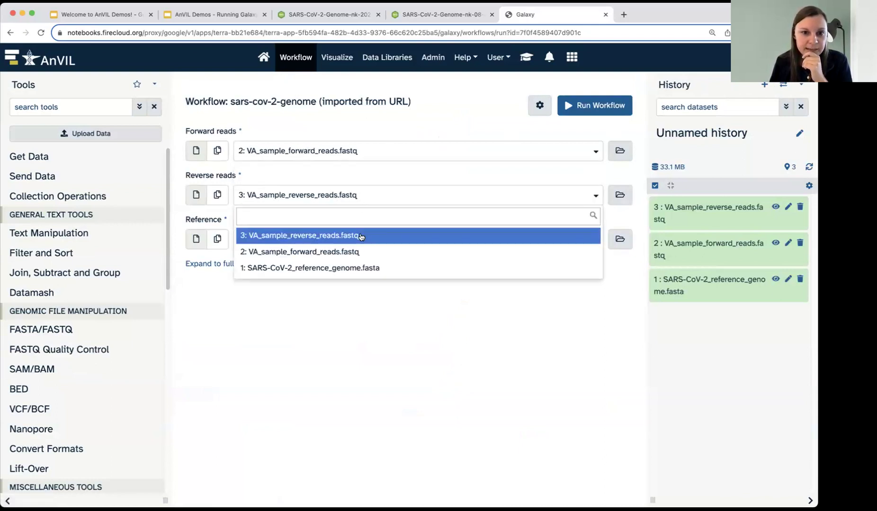
pyautogui.click(361, 236)
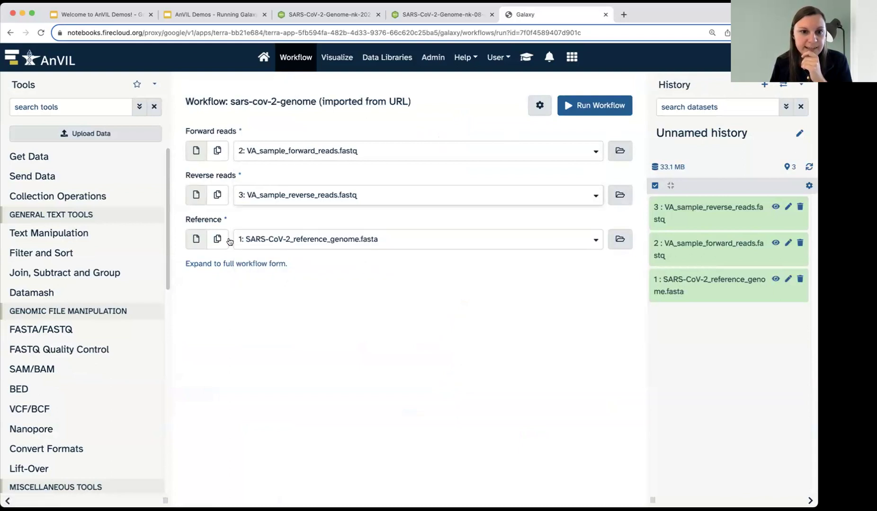
pyautogui.click(578, 113)
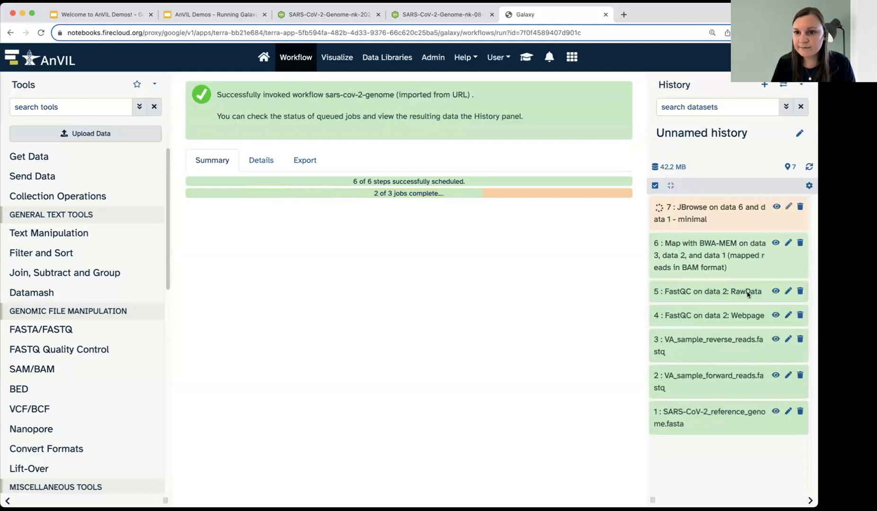
# - View the FastQC webpage report for the forward reads and examine the per base sequence quality plot
pyautogui.click(776, 317)
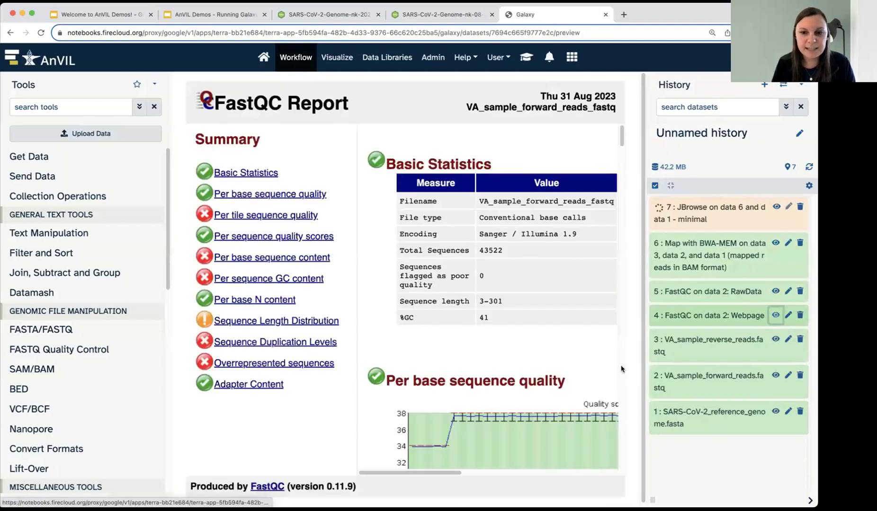
pyautogui.scroll(-5, 454, 394)
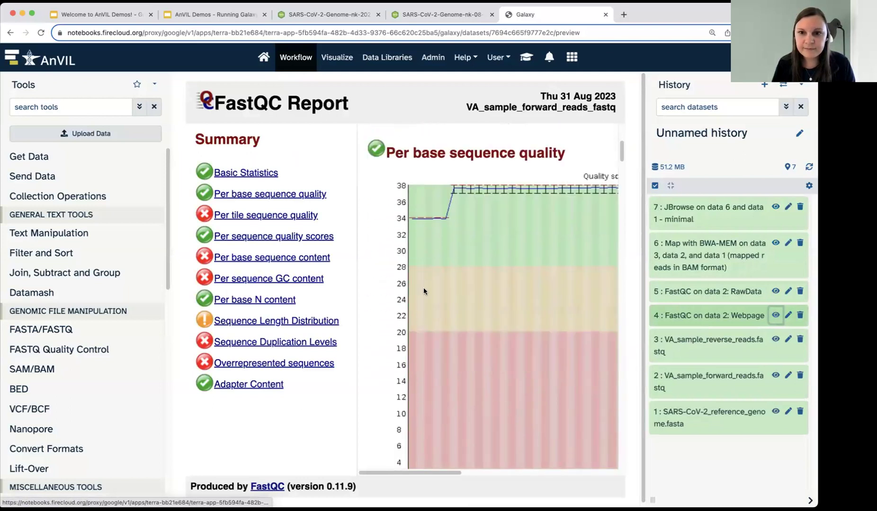
pyautogui.press('super+minus')
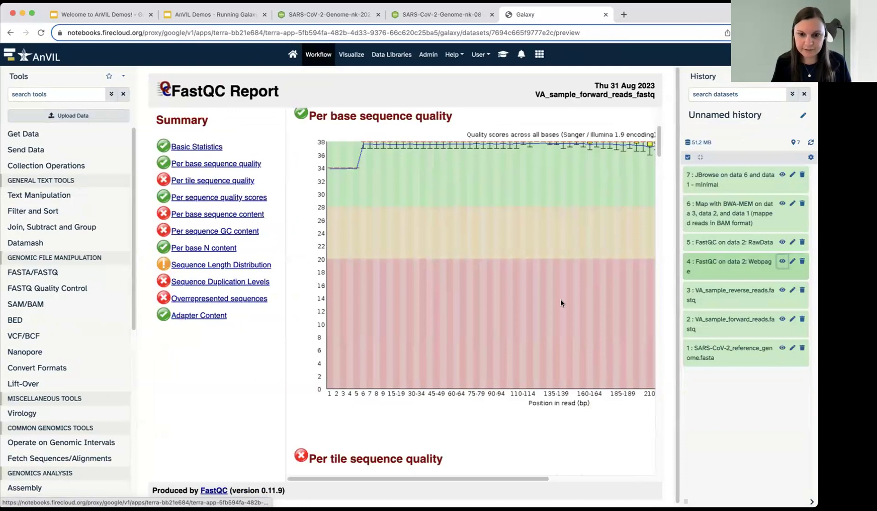
pyautogui.scroll(1, 471, 331)
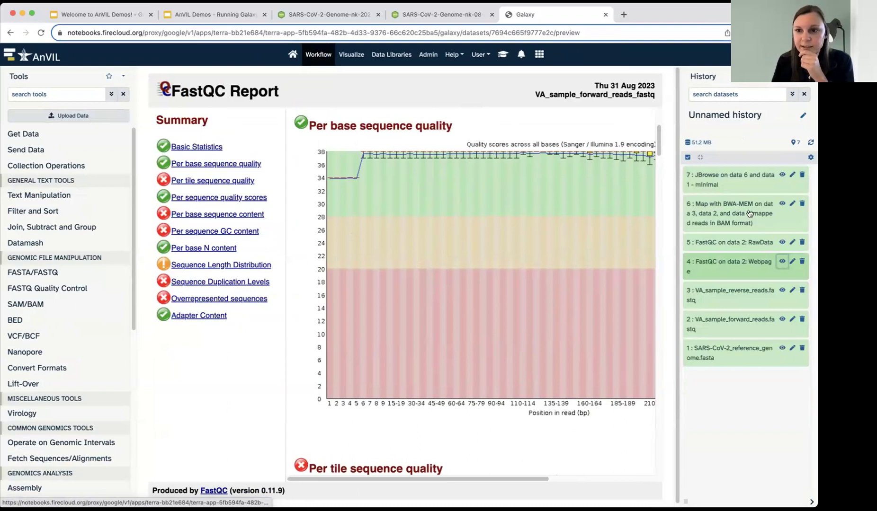
# - Open the JBrowse output and show the BWA-MEM mapped reads and SNPs/Coverage tracks with the reference sequence
pyautogui.click(782, 176)
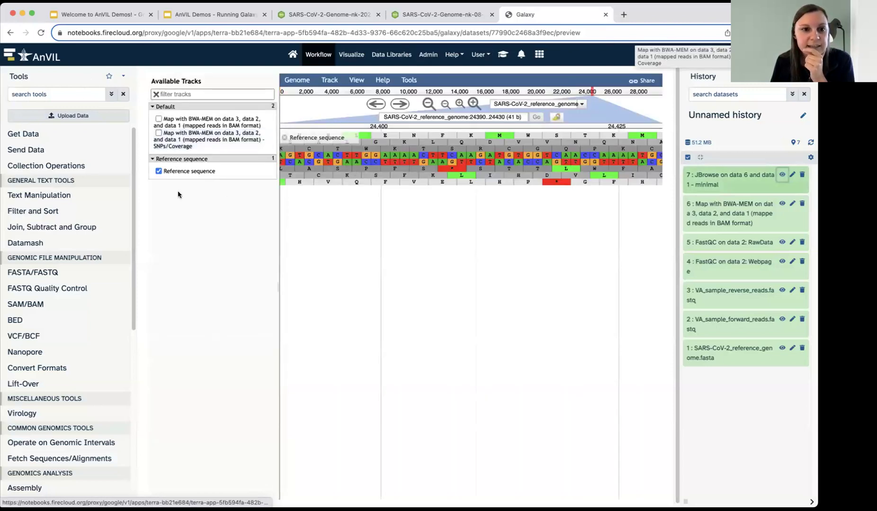
pyautogui.click(159, 119)
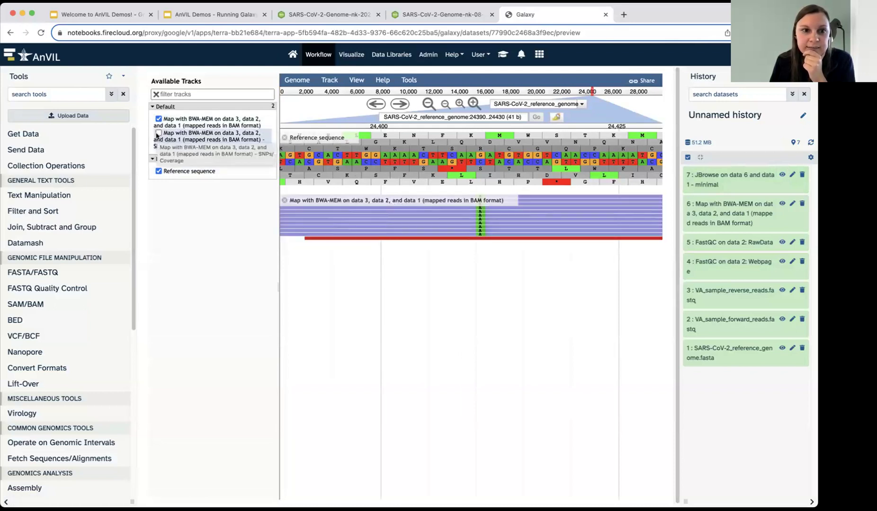
pyautogui.click(158, 133)
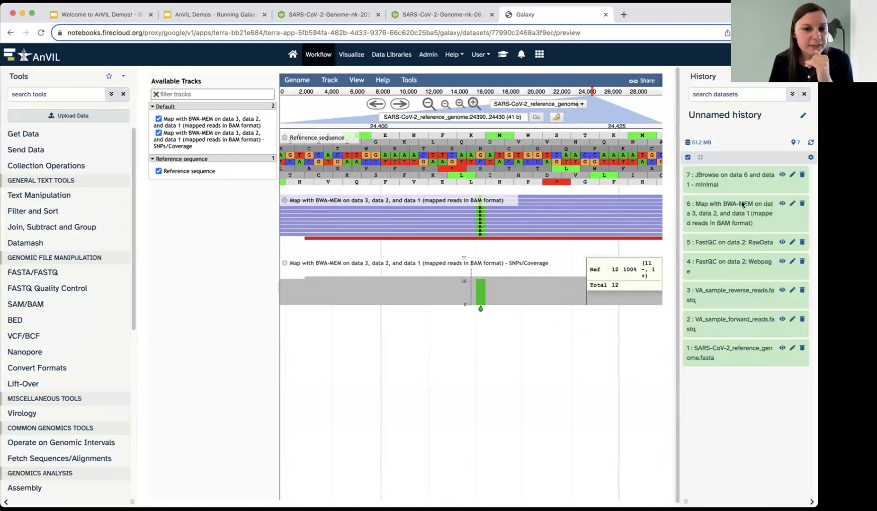
pyautogui.moveTo(478, 260)
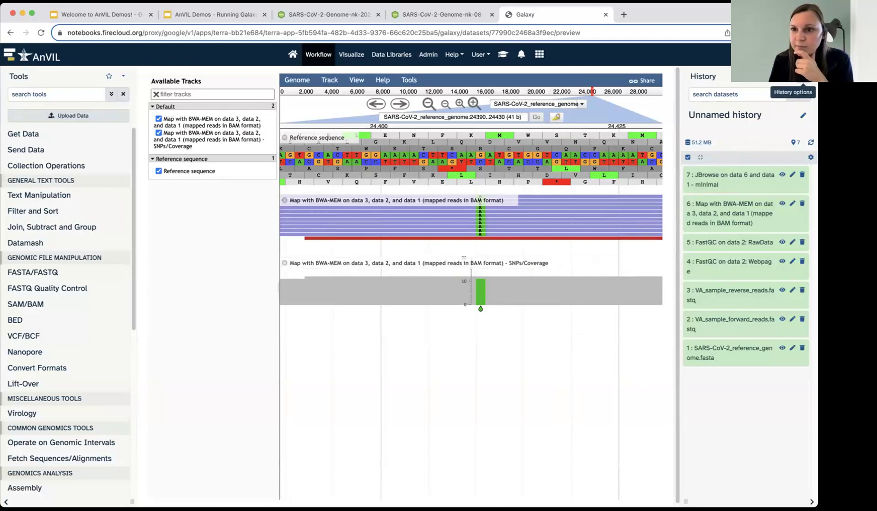
# - Start exporting the current history to a remote file and choose the workspace's Other Data/Files folder as the export directory
pyautogui.click(803, 76)
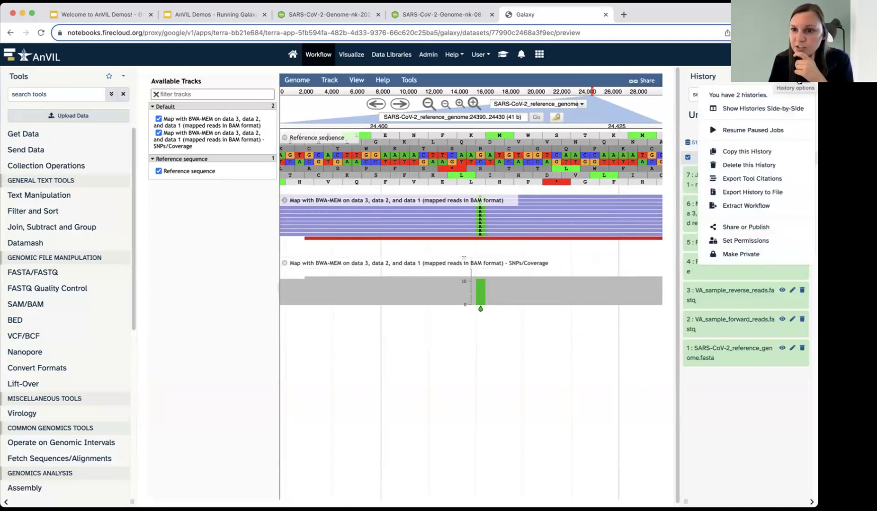
pyautogui.click(749, 193)
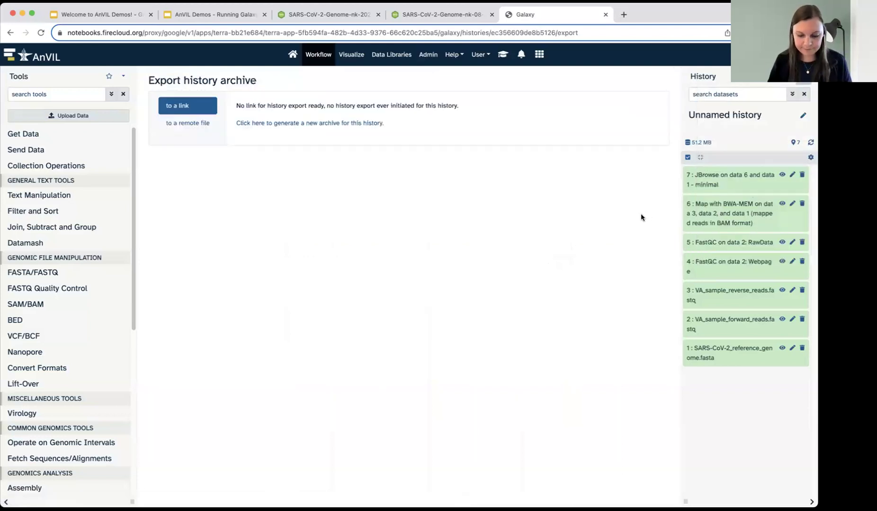
pyautogui.press('super+plus')
pyautogui.press('super+plus')
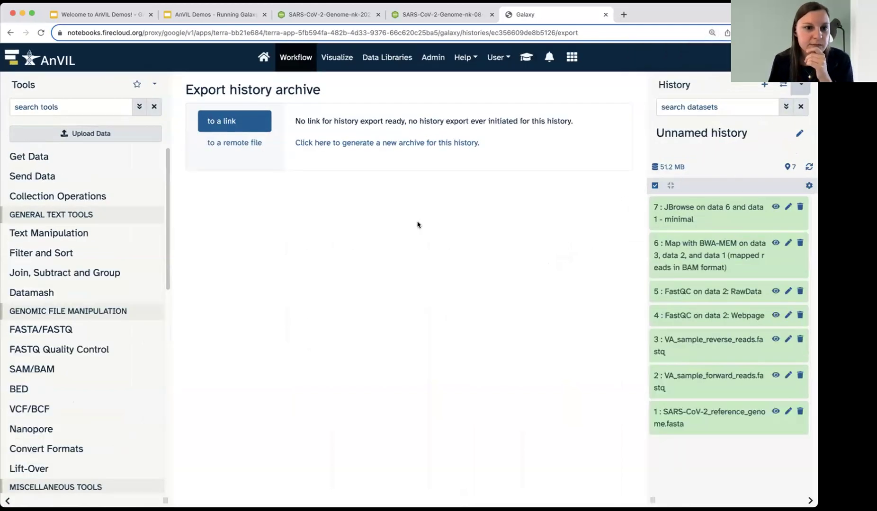
pyautogui.click(244, 146)
pyautogui.click(349, 137)
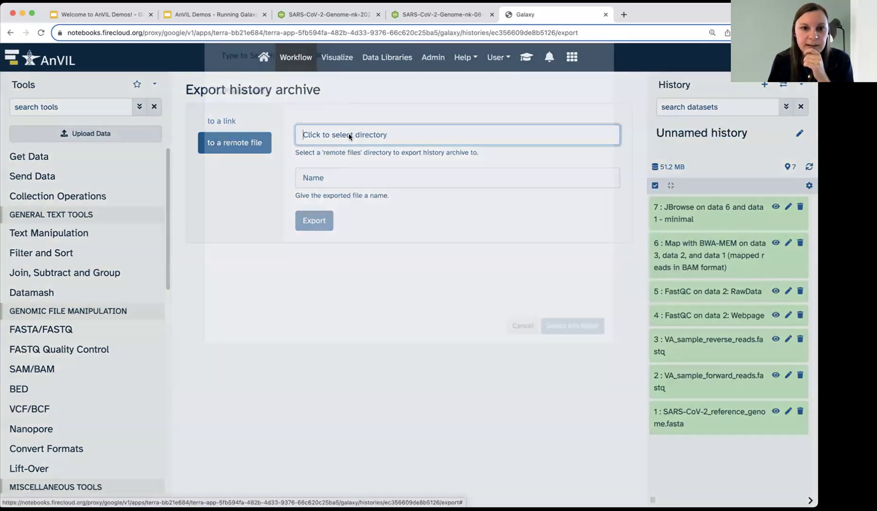
pyautogui.click(302, 140)
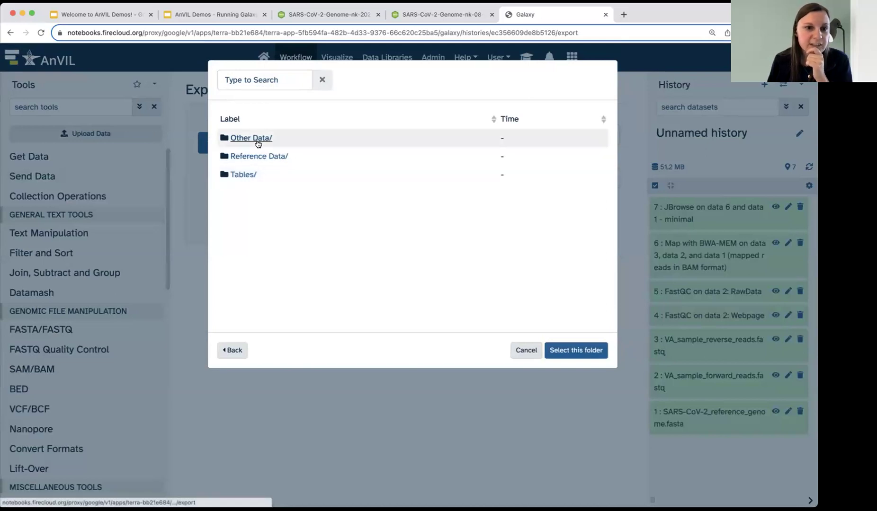
pyautogui.click(251, 138)
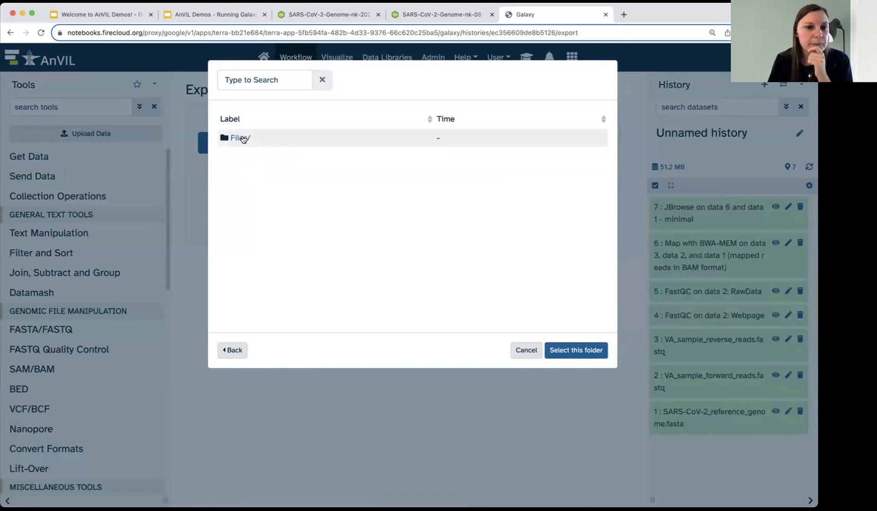
pyautogui.click(242, 138)
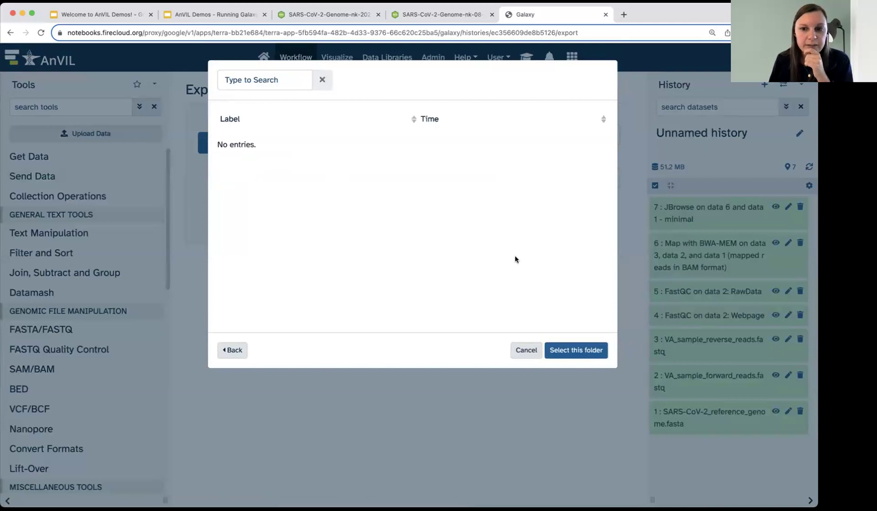
pyautogui.click(591, 349)
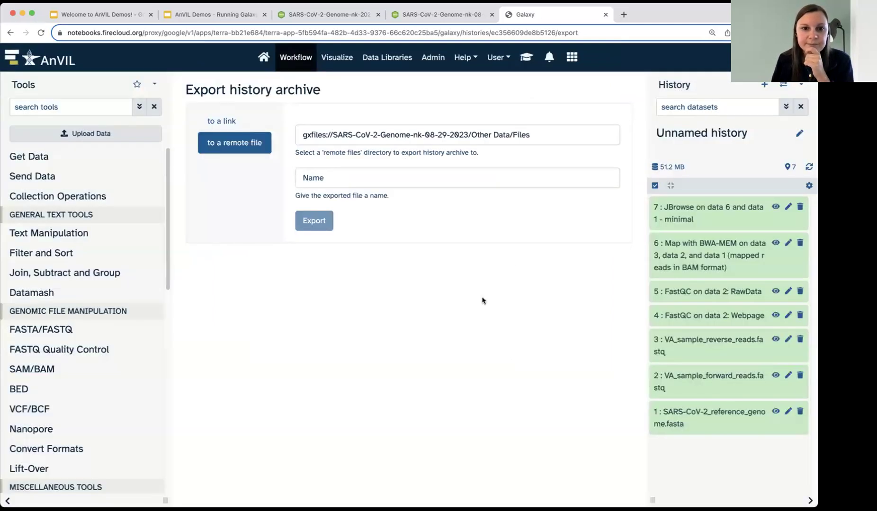
# - Name the exported history archive sars-cov-2-alignment-and-visualization and run the export
pyautogui.click(315, 179)
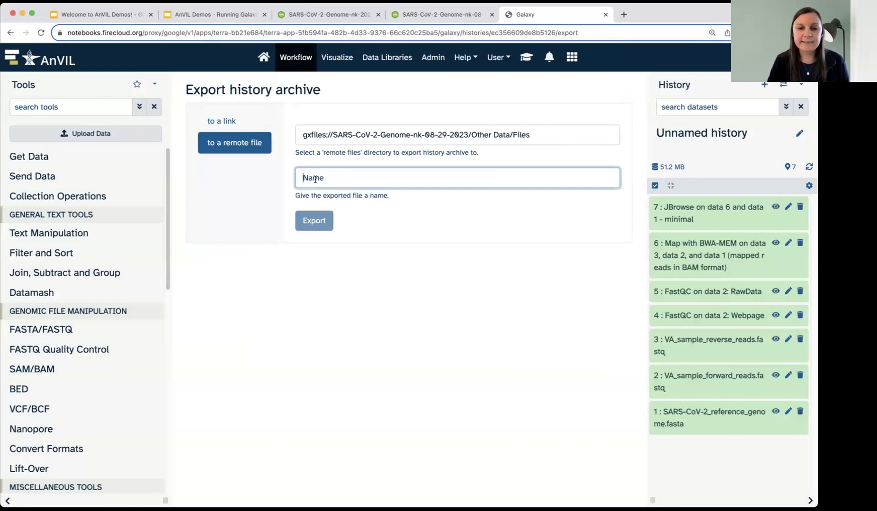
pyautogui.write('s')
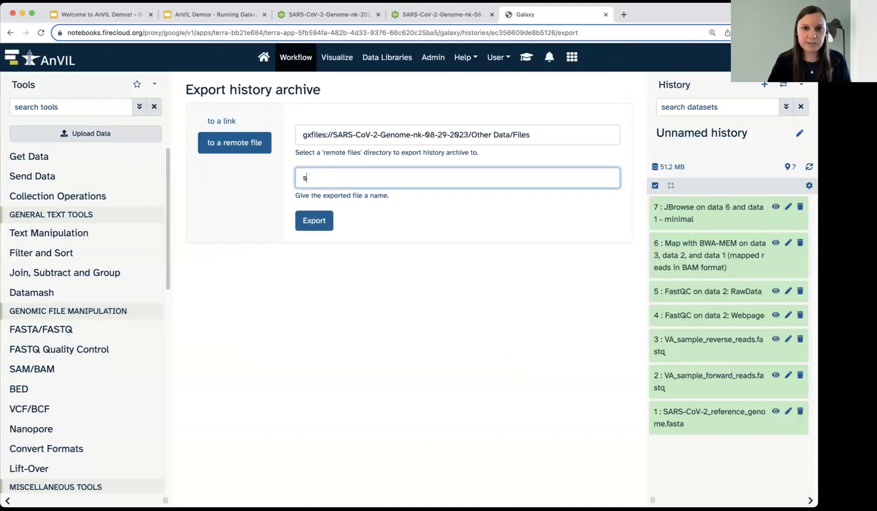
pyautogui.write('ars-cov-2-')
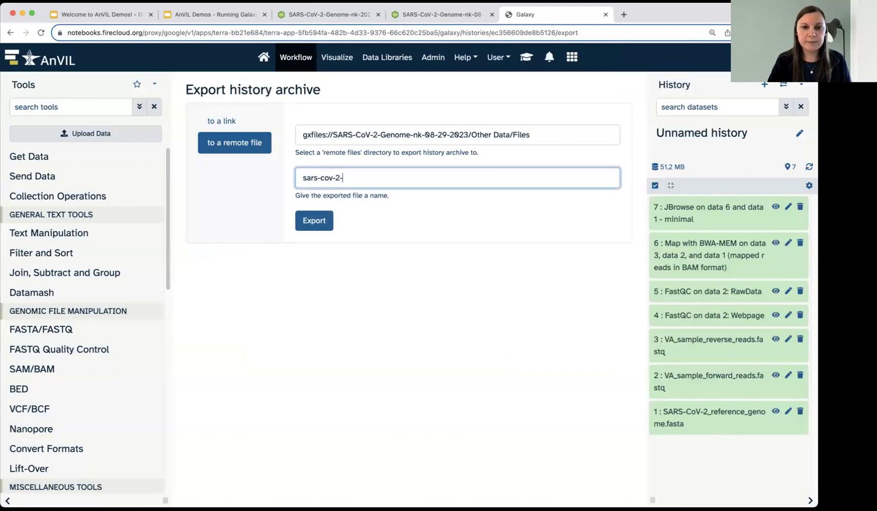
pyautogui.write('alignment-and-')
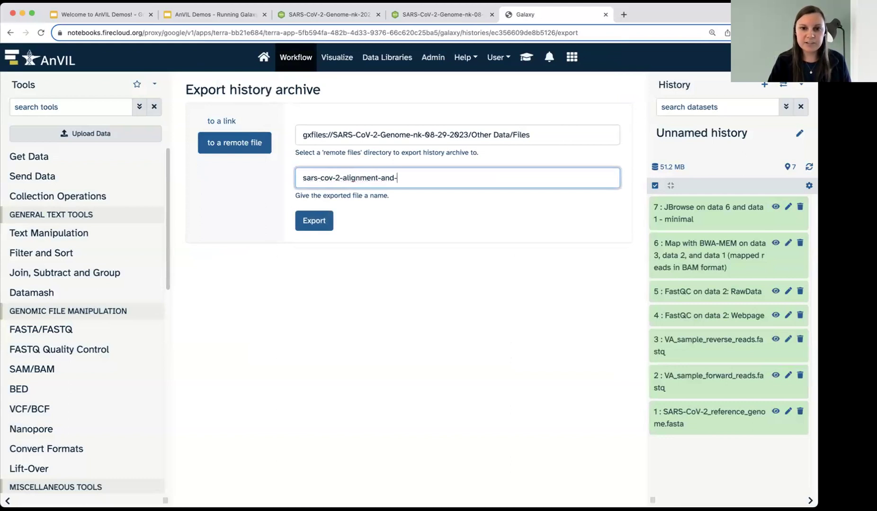
pyautogui.write('visualization')
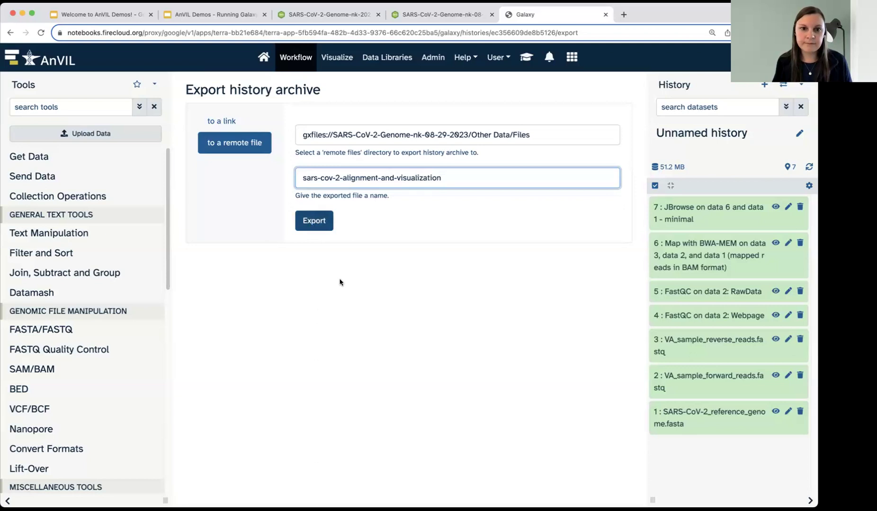
pyautogui.press('Return')
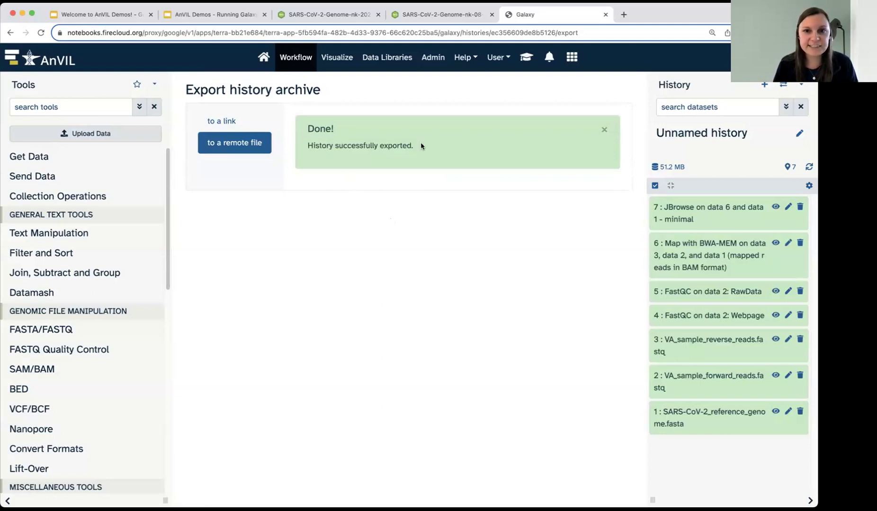
# - Switch to the AnVIL workspace SARS-CoV-2-Genome-nk-08-29-2023 and check its data files for the exported history archive
pyautogui.click(463, 18)
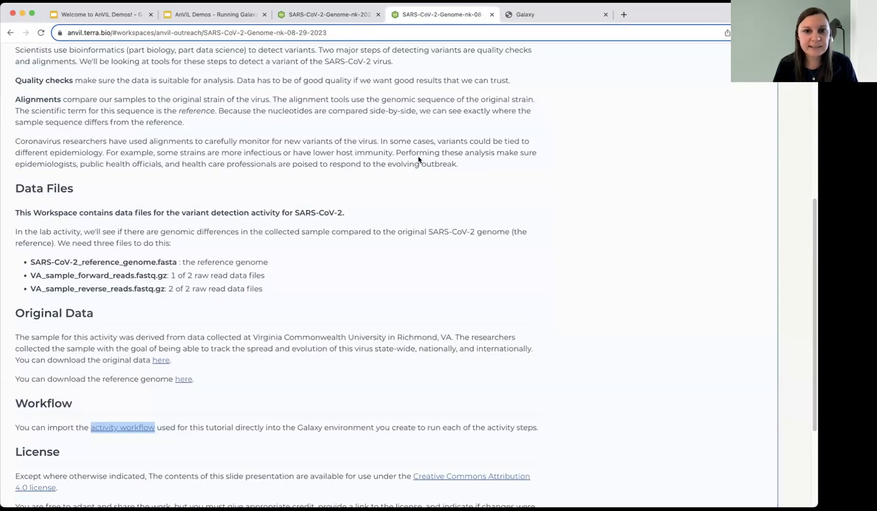
pyautogui.scroll(10, 418, 160)
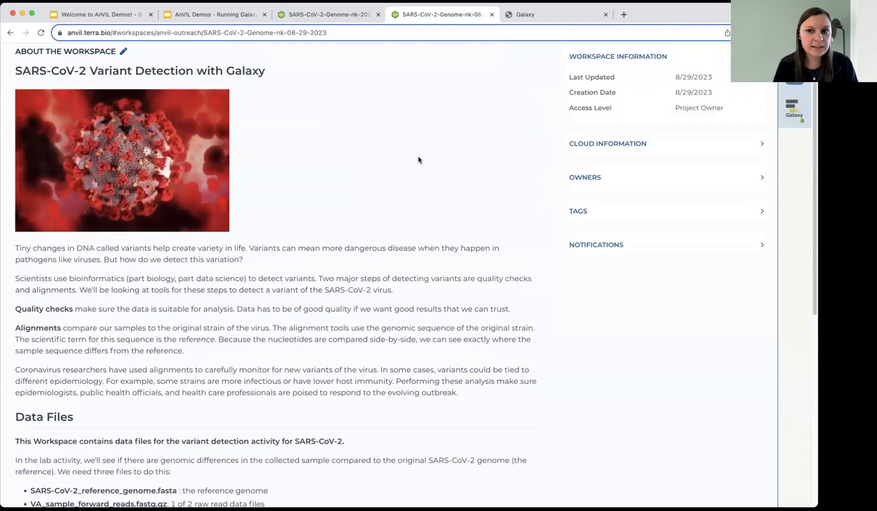
pyautogui.scroll(2, 418, 160)
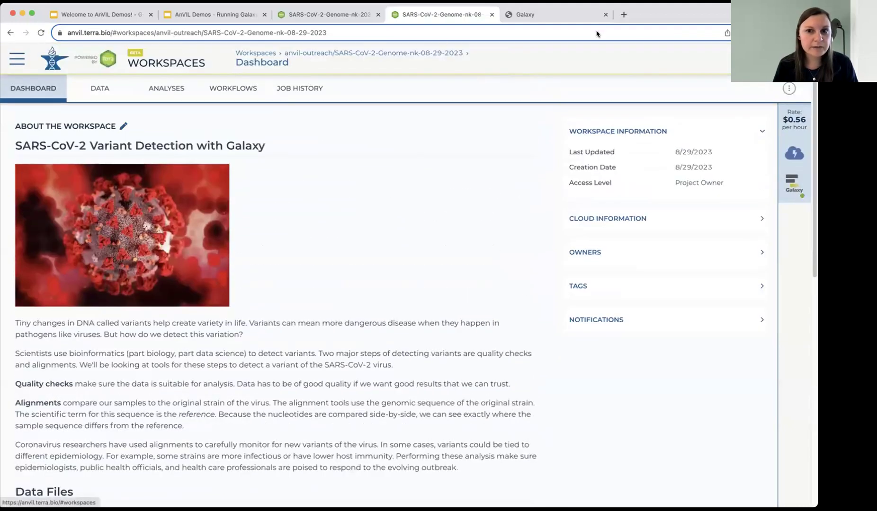
pyautogui.click(105, 92)
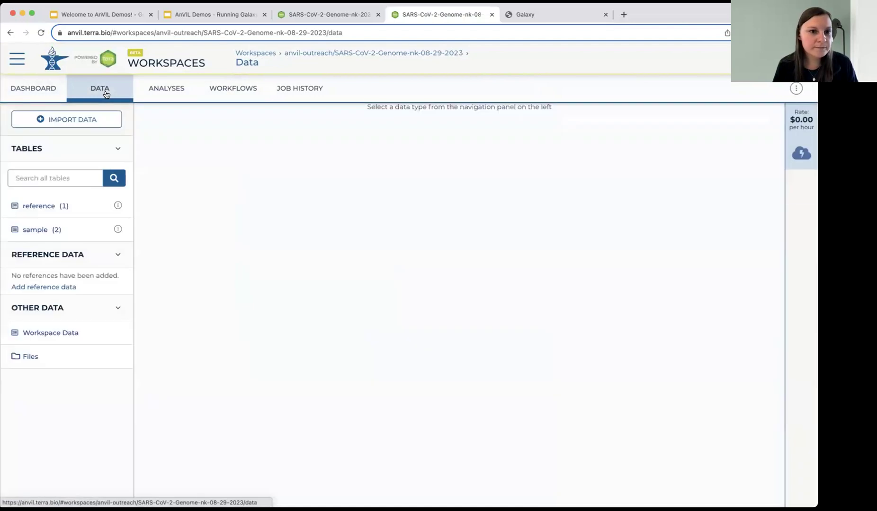
pyautogui.click(30, 356)
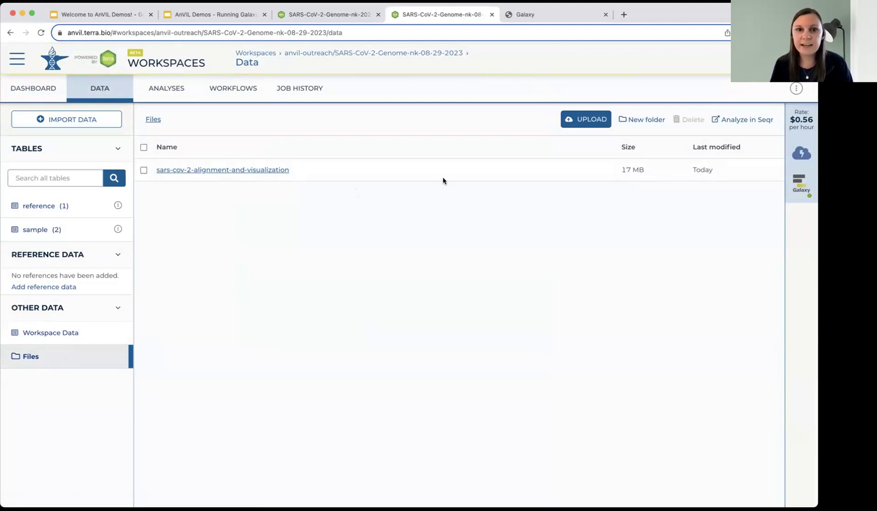
# - Close Galaxy and delete its cloud environment with everything, including the persistent disk, then check the workspace's hourly rate
pyautogui.click(605, 15)
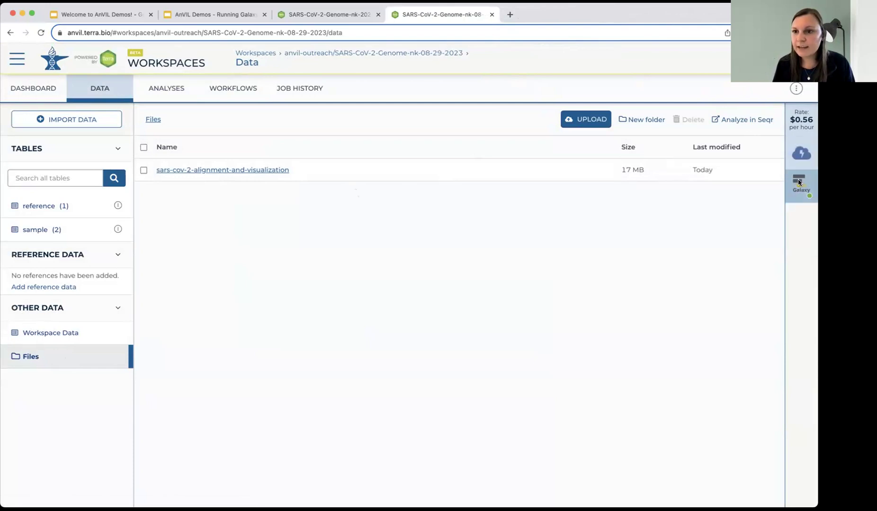
pyautogui.click(801, 186)
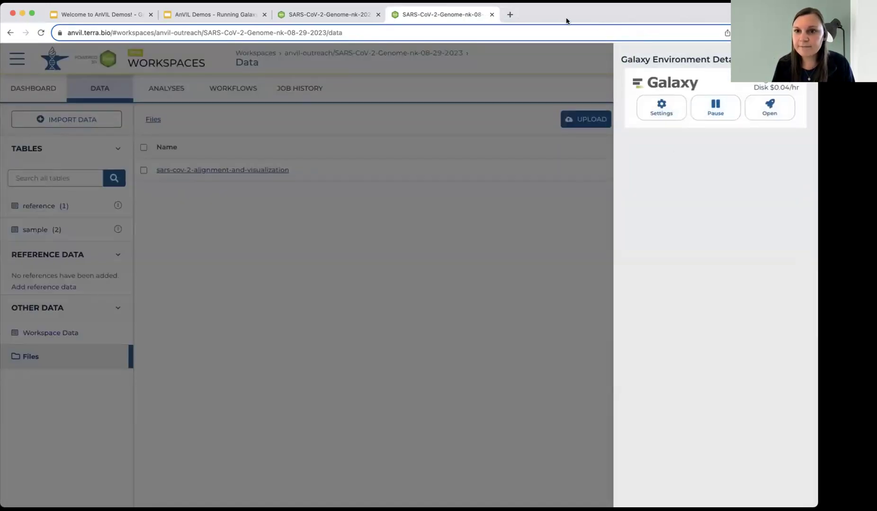
pyautogui.click(662, 107)
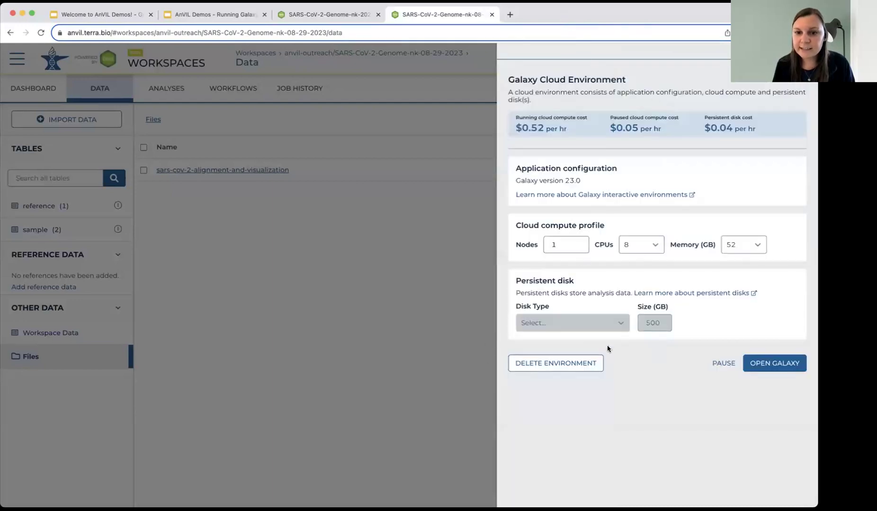
pyautogui.click(589, 363)
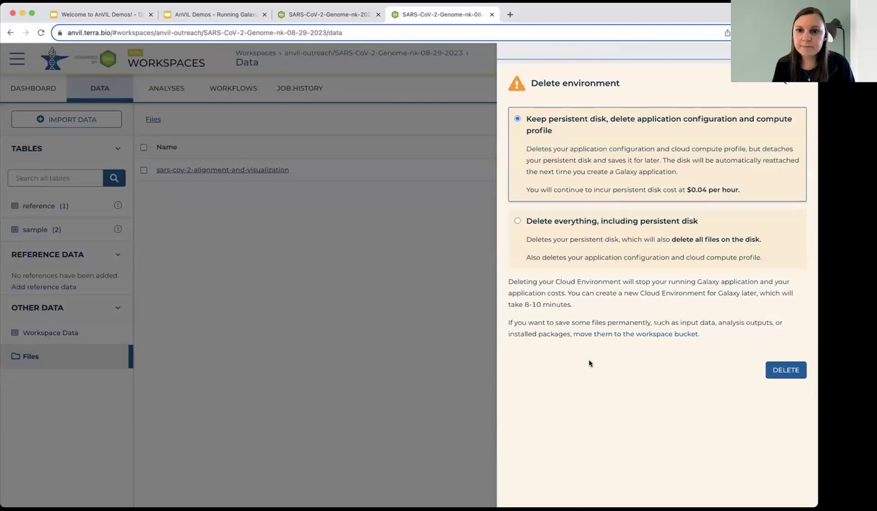
pyautogui.click(516, 222)
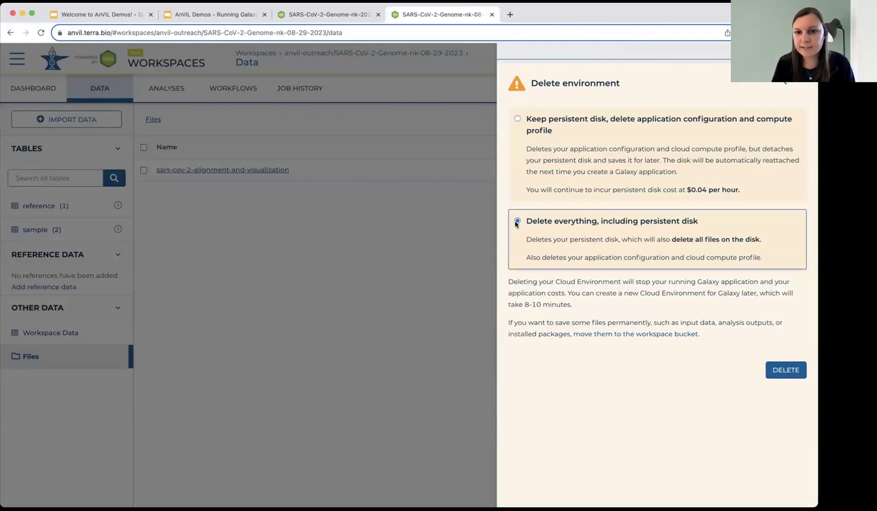
pyautogui.click(784, 370)
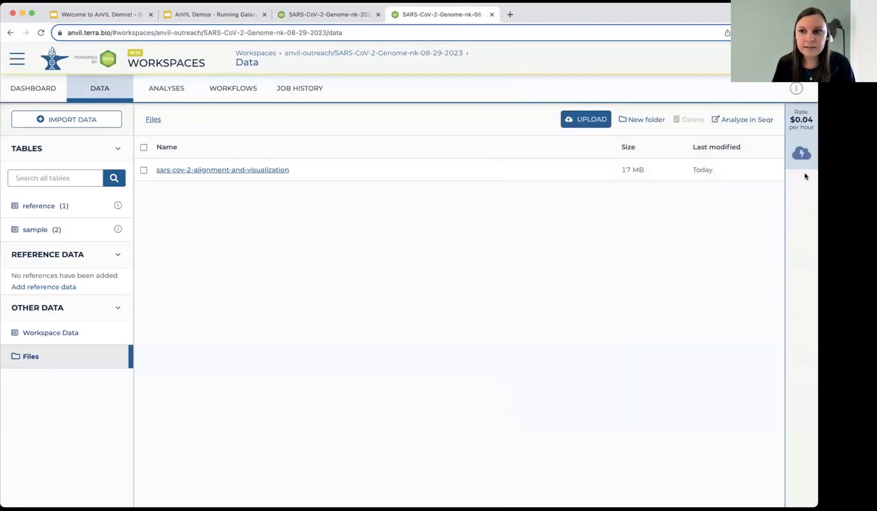
pyautogui.moveTo(796, 134)
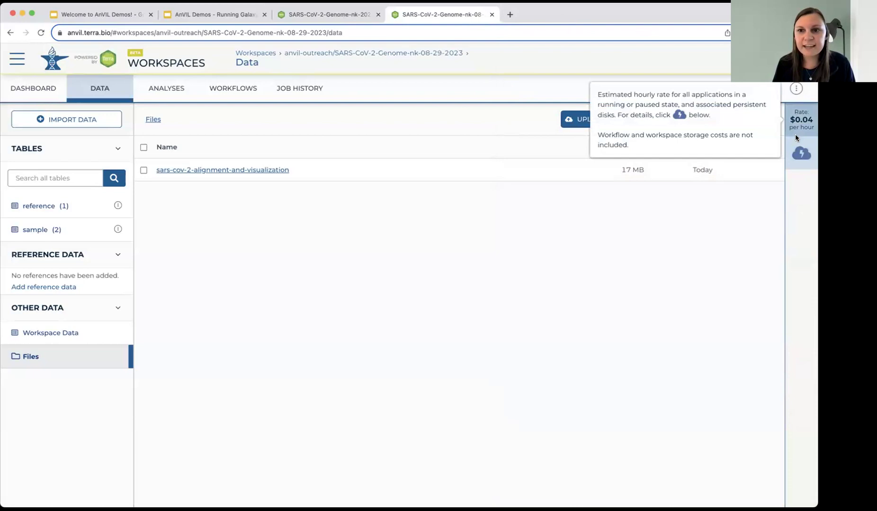